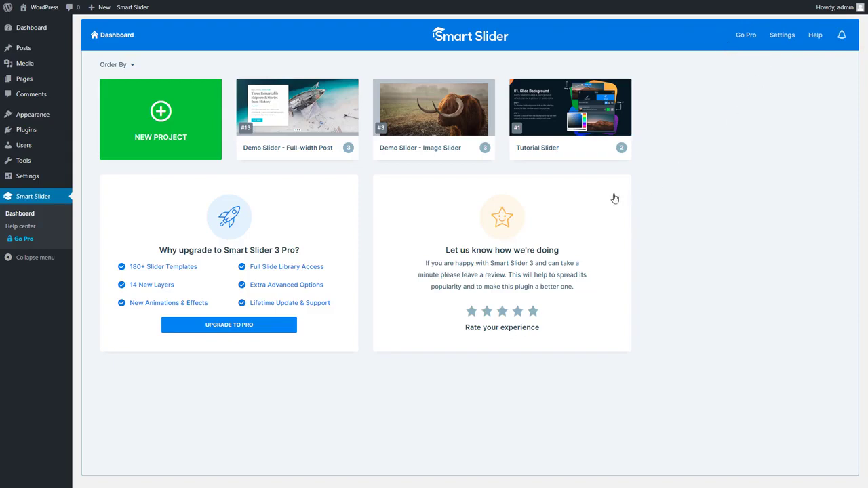
# Step: Create a new slider project from scratch named "My project", type Simple, 1200 by 600 px, with the Full width layout
pyautogui.click(172, 151)
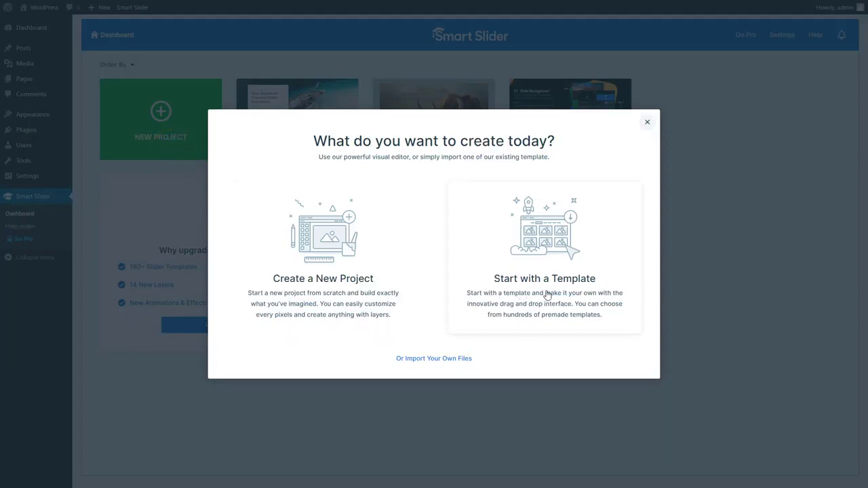
pyautogui.click(323, 285)
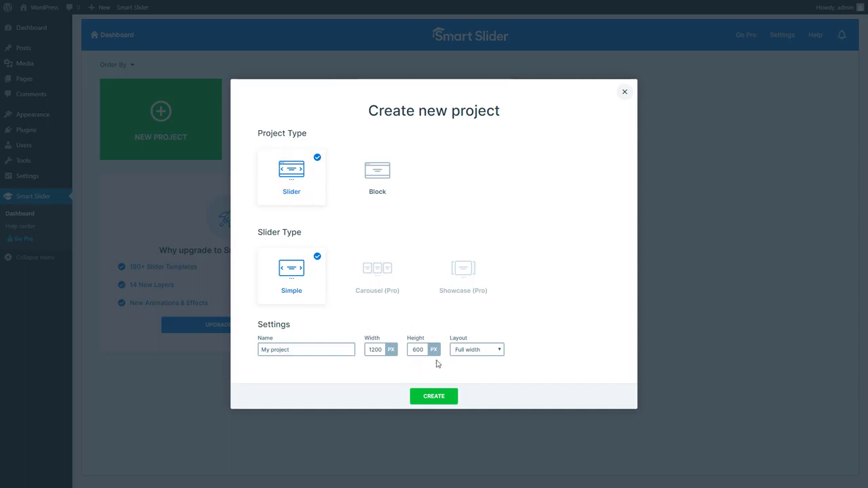
pyautogui.click(495, 351)
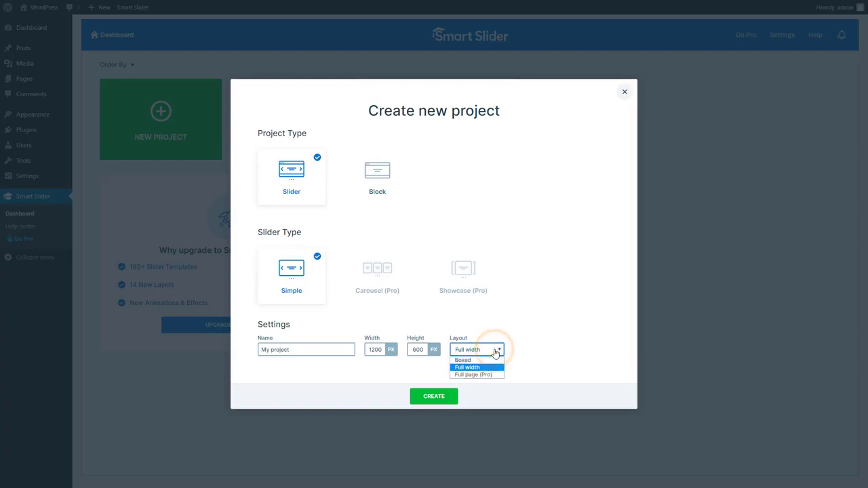
pyautogui.click(495, 350)
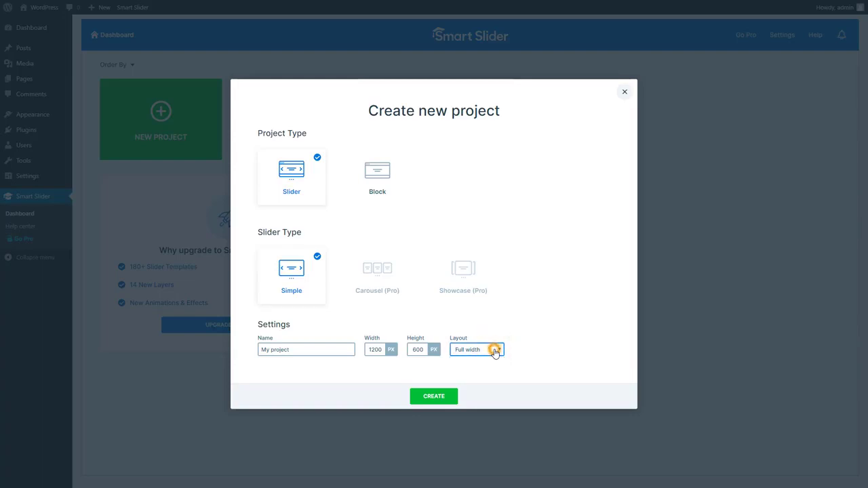
pyautogui.click(434, 397)
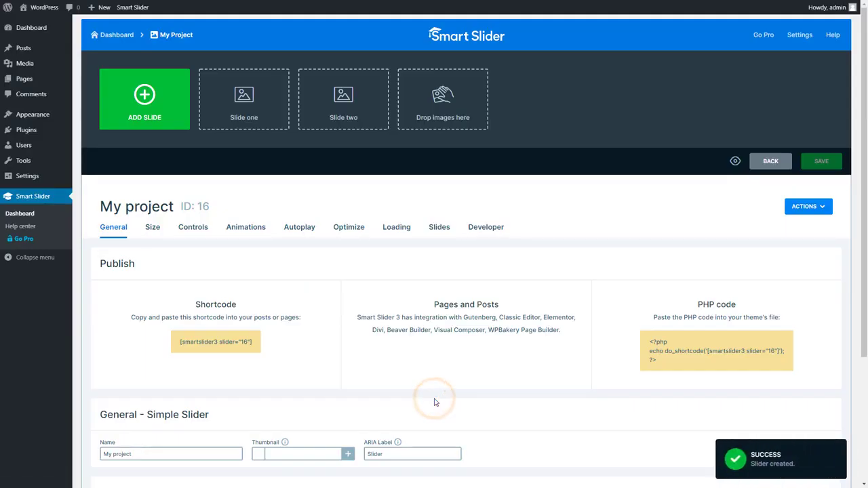
# Step: Add the media library images slide1, slide3 and slide2 as image slides, and move slide2 ahead of slide3
pyautogui.click(165, 126)
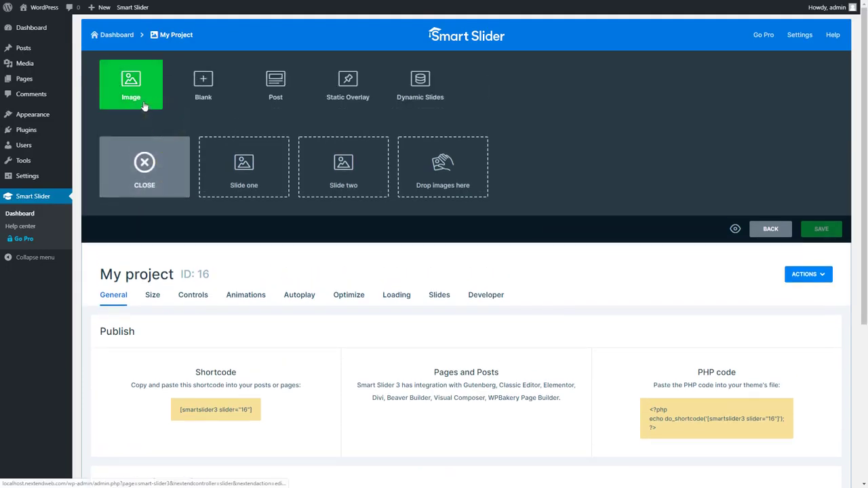
pyautogui.click(144, 107)
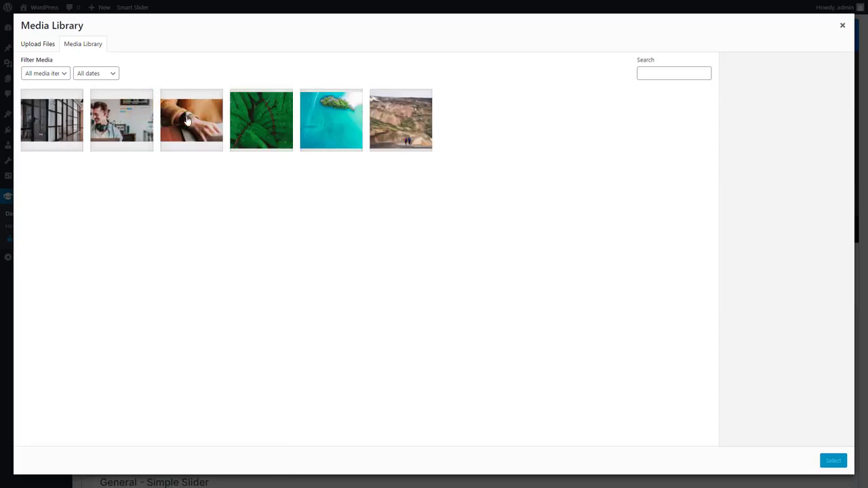
pyautogui.click(190, 120)
pyautogui.click(61, 116)
pyautogui.click(123, 122)
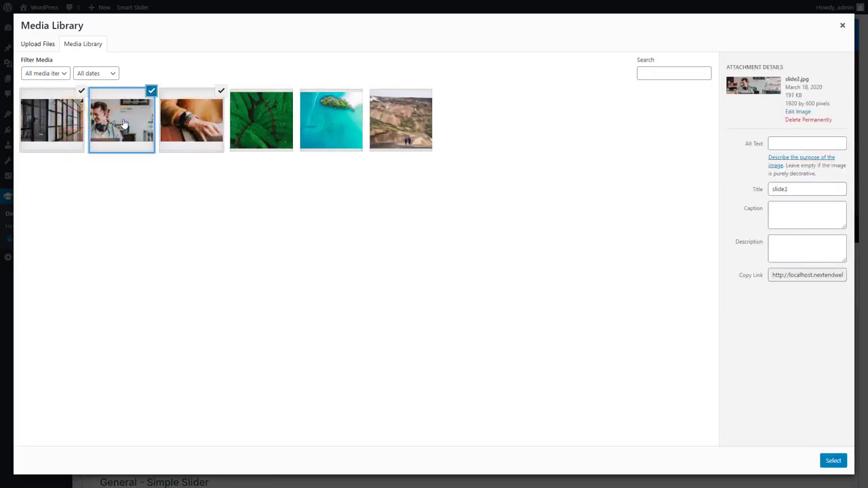
pyautogui.click(832, 461)
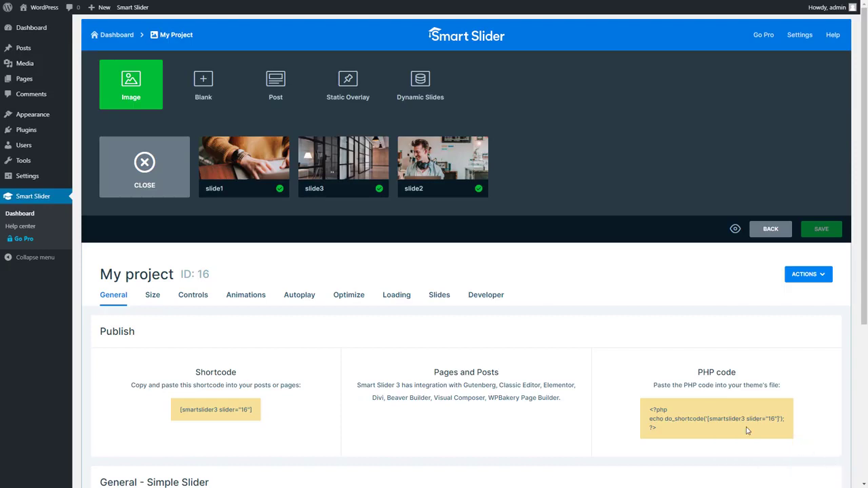
pyautogui.click(144, 186)
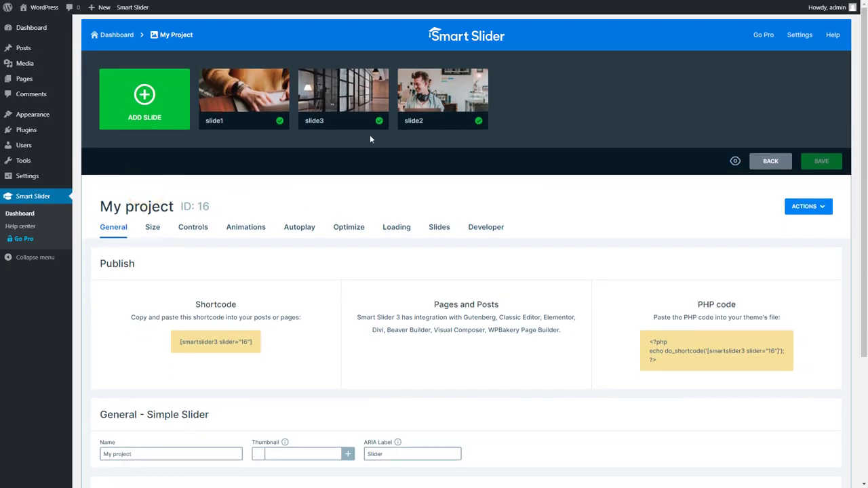
pyautogui.moveTo(448, 98); pyautogui.dragTo(302, 99)
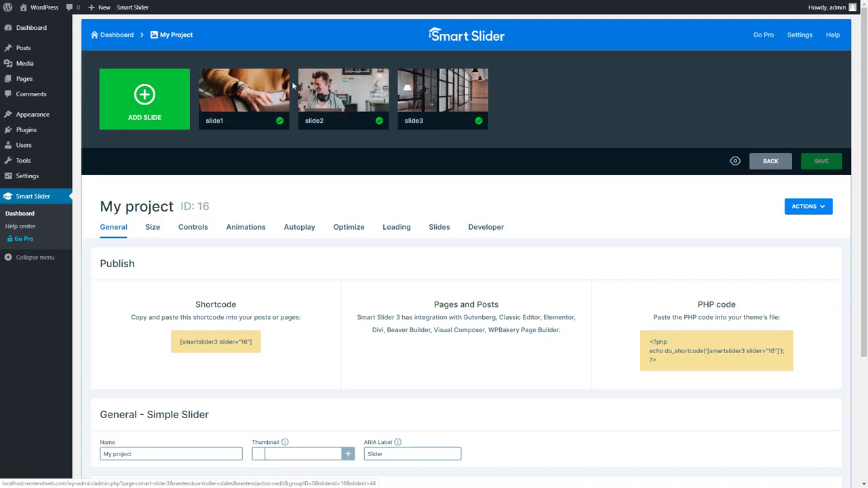
pyautogui.click(280, 79)
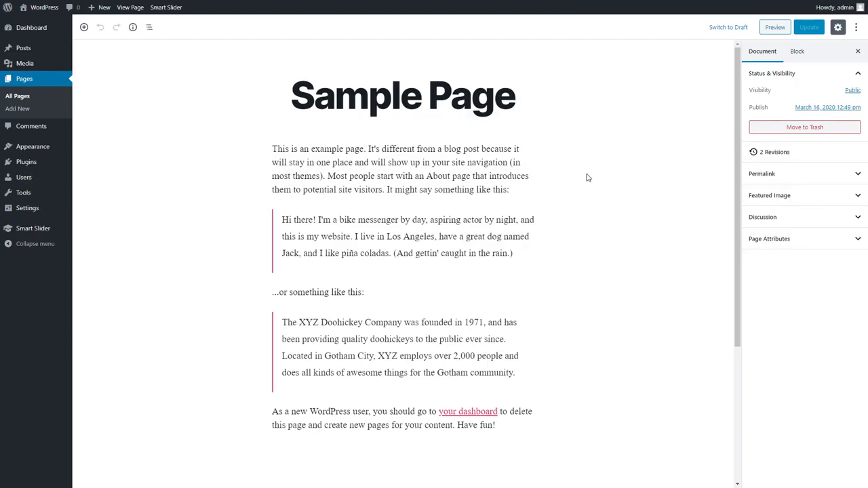
# Step: Insert a Smart Slider 3 block above the first paragraph of the Sample Page and fill it with the "My project" slider
pyautogui.click(403, 135)
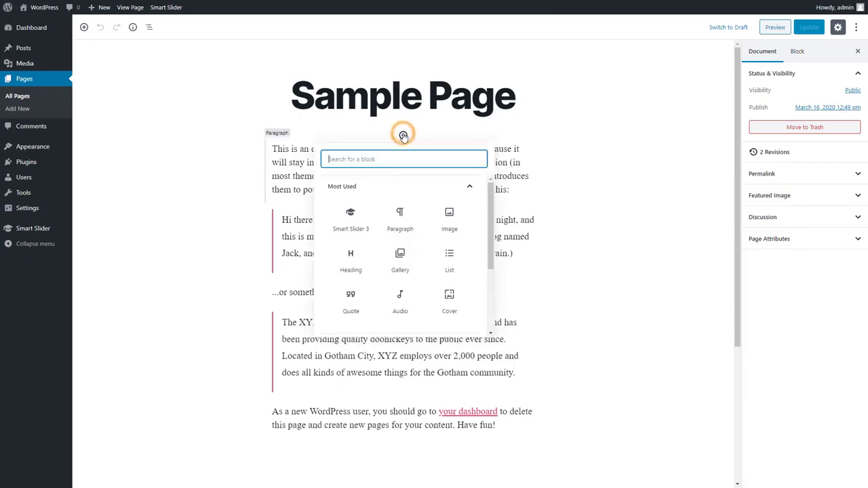
pyautogui.click(351, 220)
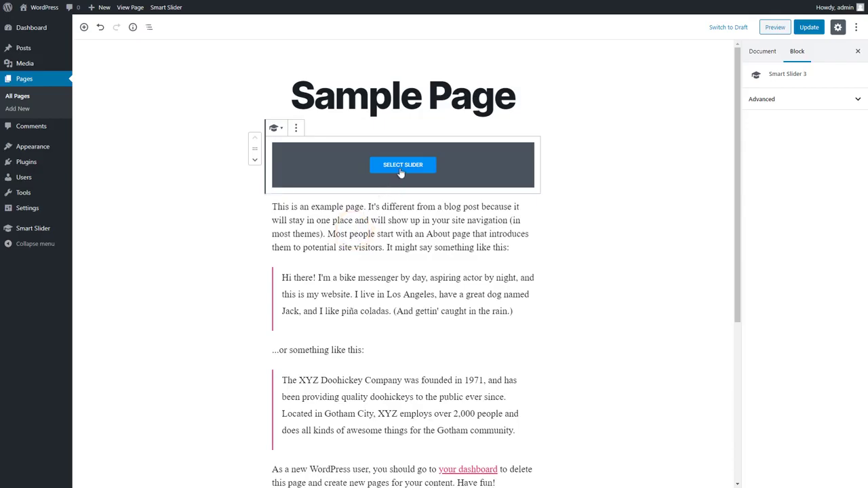
pyautogui.click(401, 172)
pyautogui.click(330, 246)
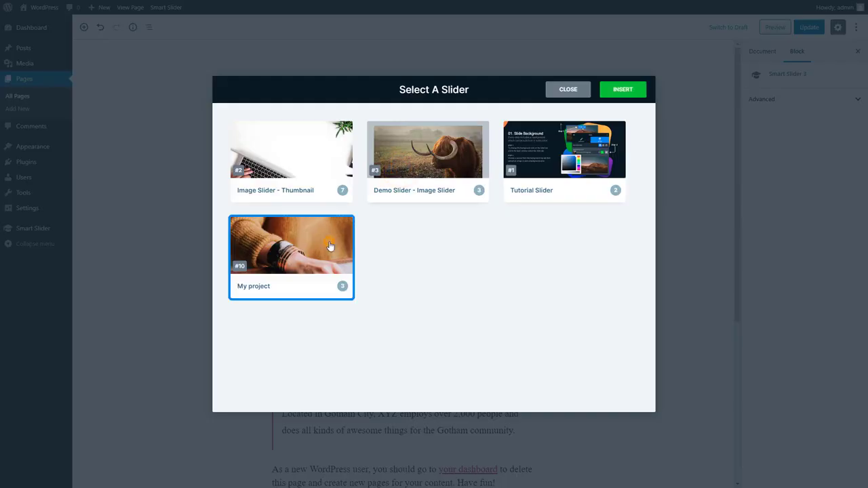
pyautogui.click(614, 93)
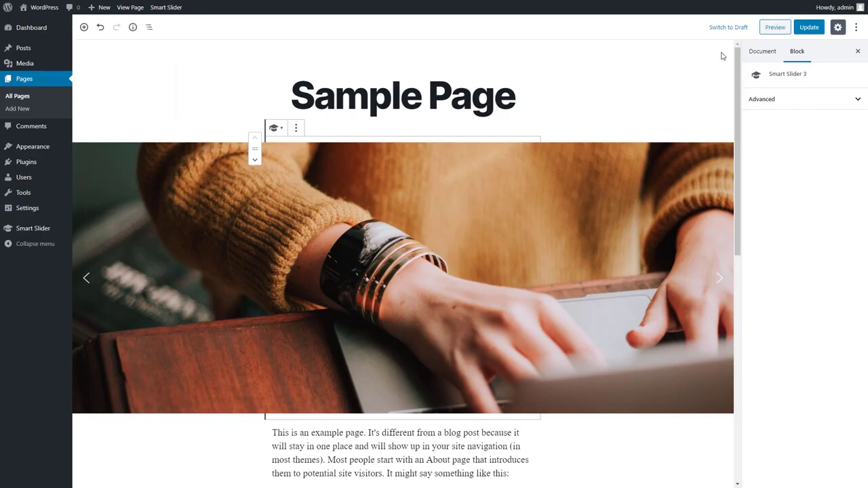
# Step: Preview the Sample Page and advance the embedded slider to the next slide
pyautogui.click(769, 34)
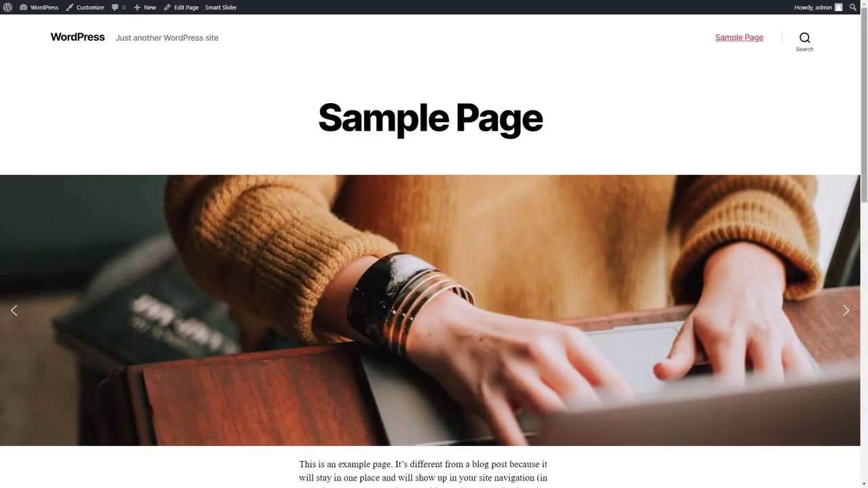
pyautogui.moveTo(865, 85); pyautogui.dragTo(866, 129)
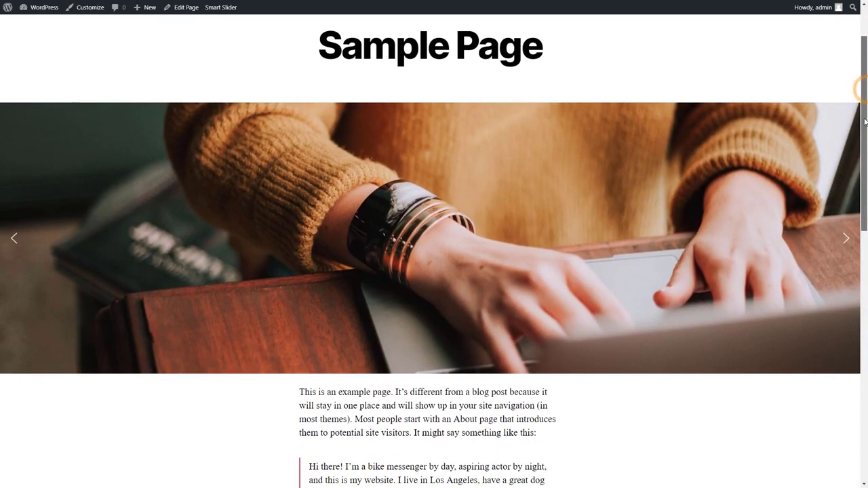
pyautogui.click(850, 242)
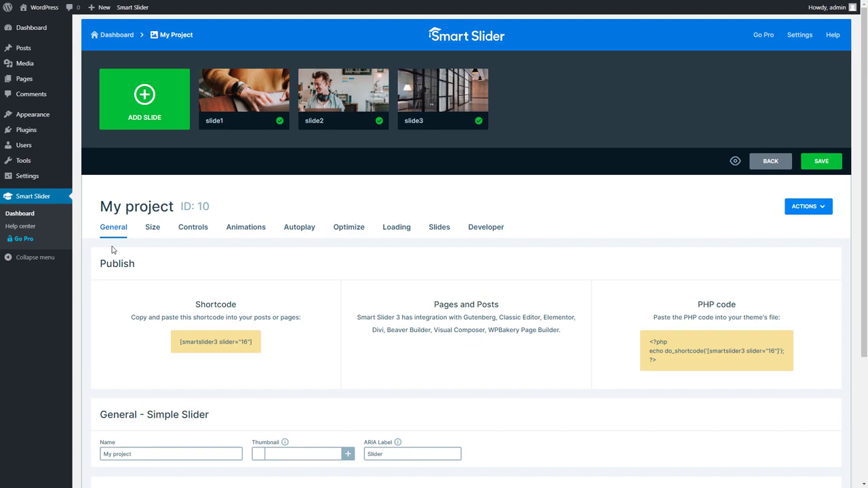
# Step: Review the size, breakpoint and layout settings of the "My project" slider
pyautogui.click(152, 231)
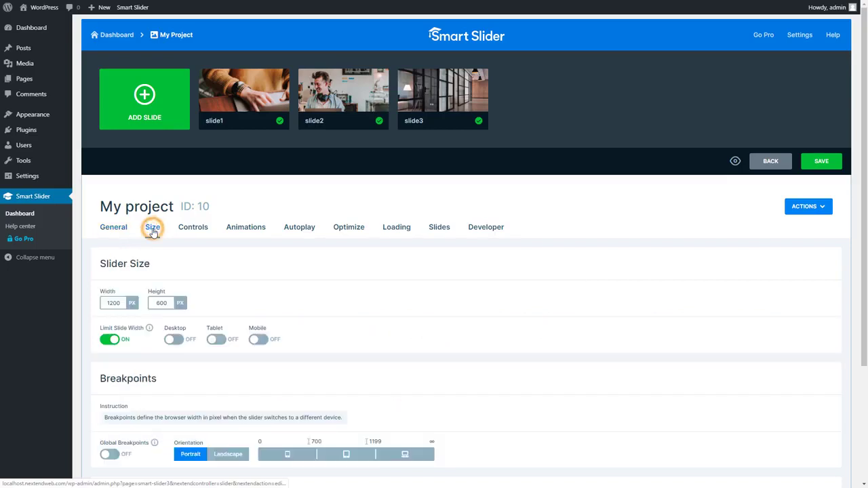
pyautogui.scroll(-3, 153, 232)
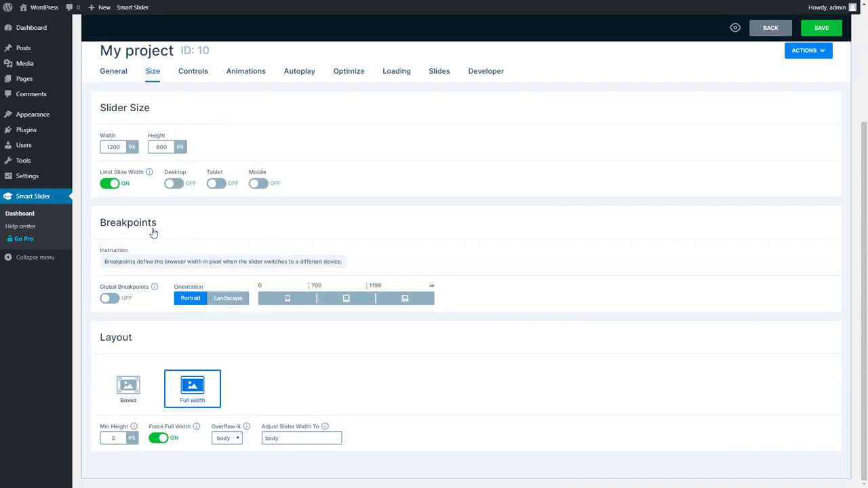
pyautogui.scroll(3, 153, 233)
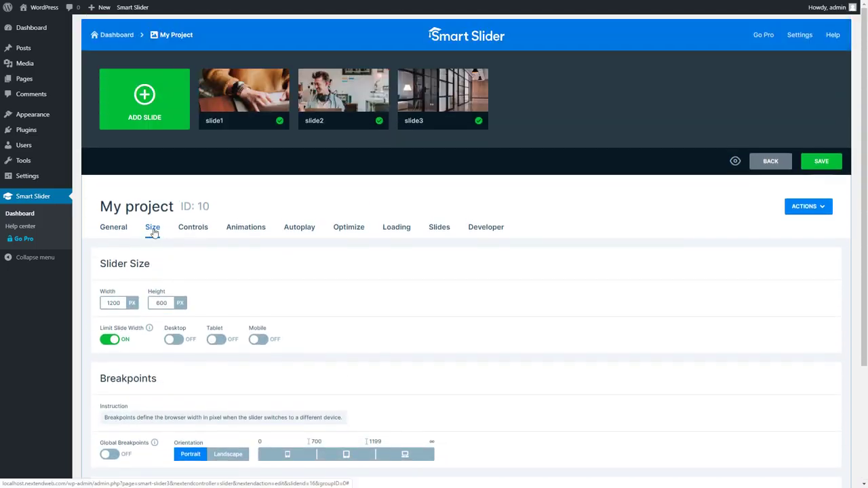
# Step: Enable the bullet navigation in the slider's control settings
pyautogui.click(193, 231)
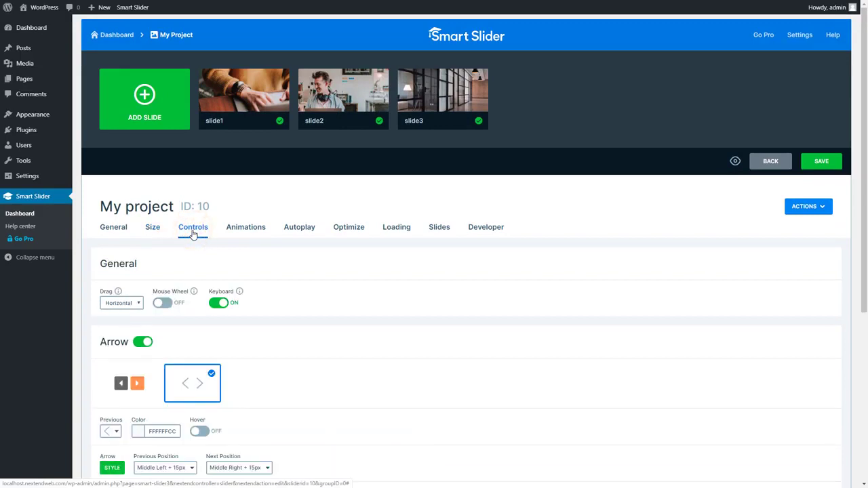
pyautogui.scroll(-5, 193, 234)
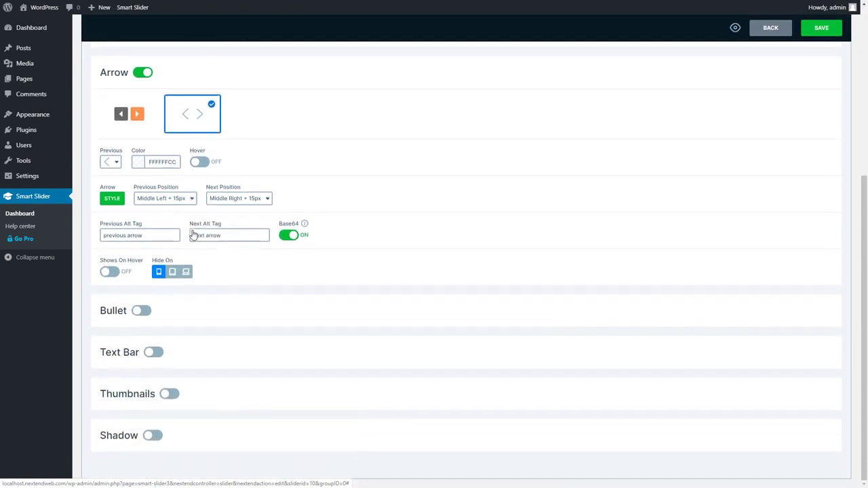
pyautogui.click(141, 311)
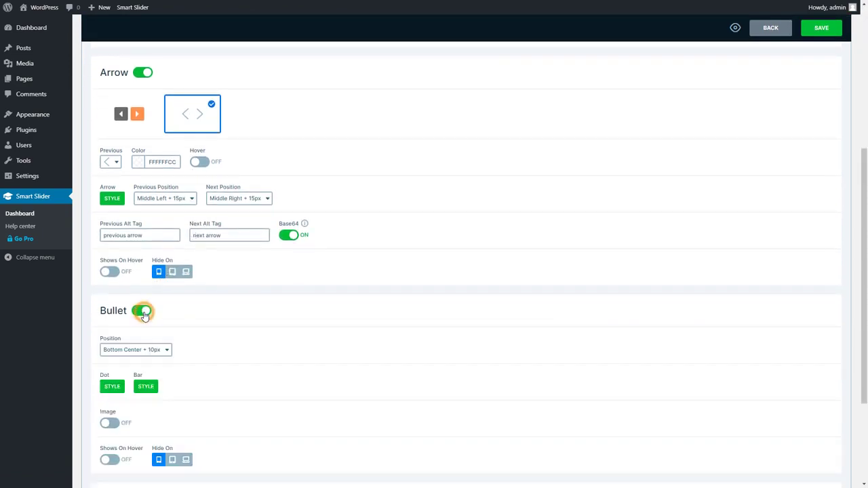
# Step: Set the bullet dots' background color to grey 81898DFF for the normal state and white FFFFFFFF for the active state, and apply the style
pyautogui.click(112, 388)
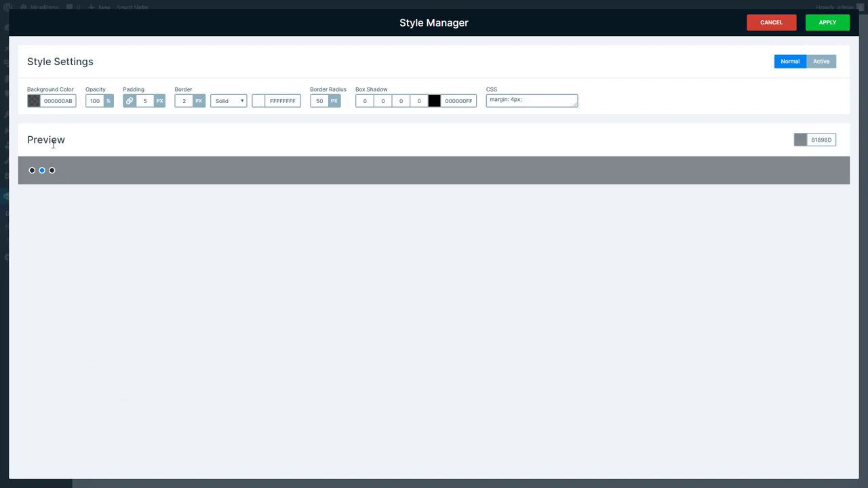
pyautogui.click(35, 103)
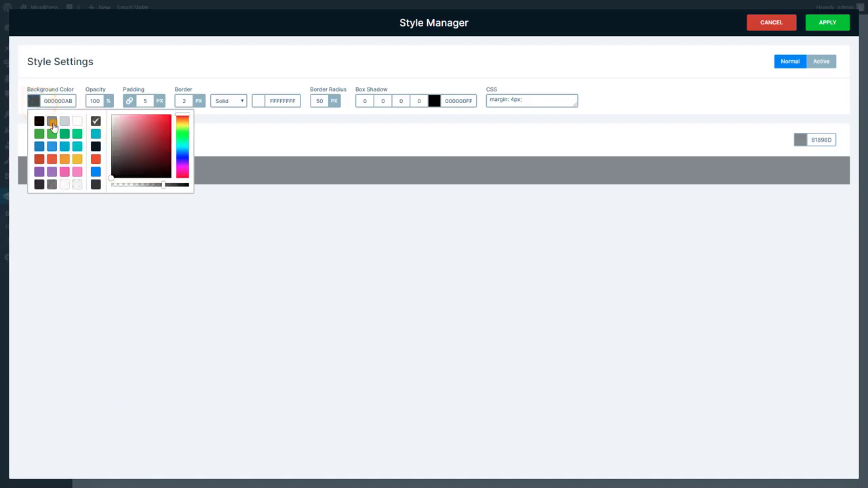
pyautogui.click(52, 120)
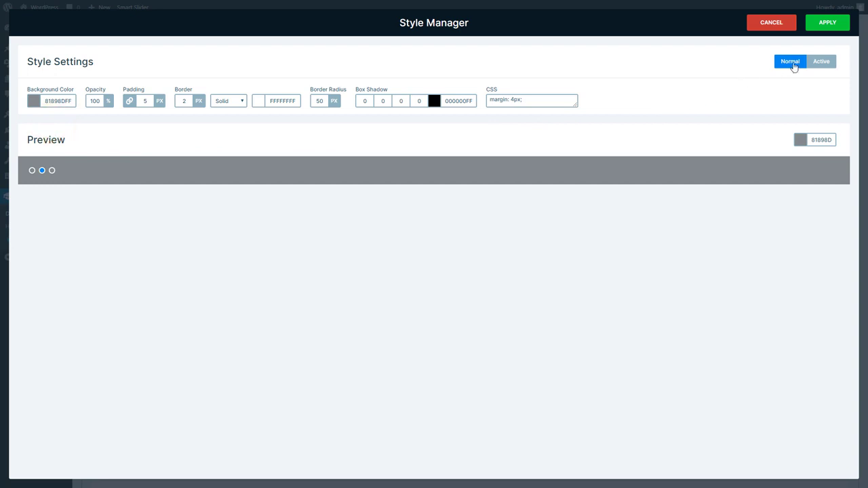
pyautogui.click(814, 63)
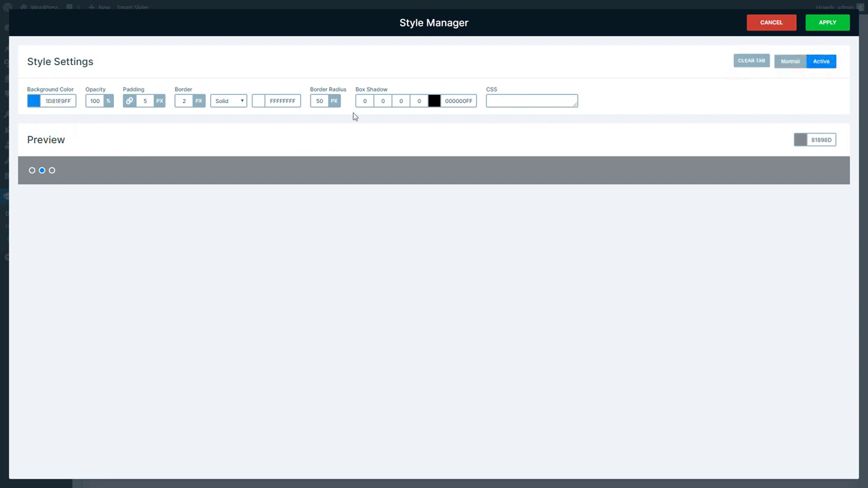
pyautogui.click(33, 102)
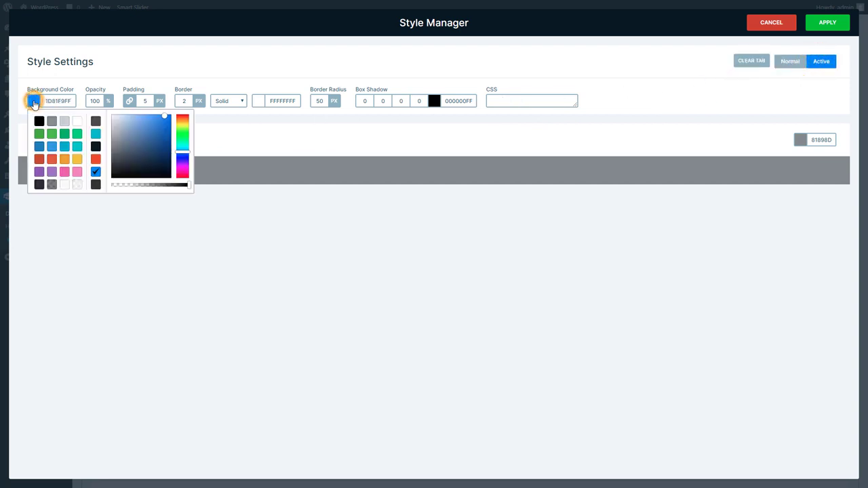
pyautogui.click(77, 122)
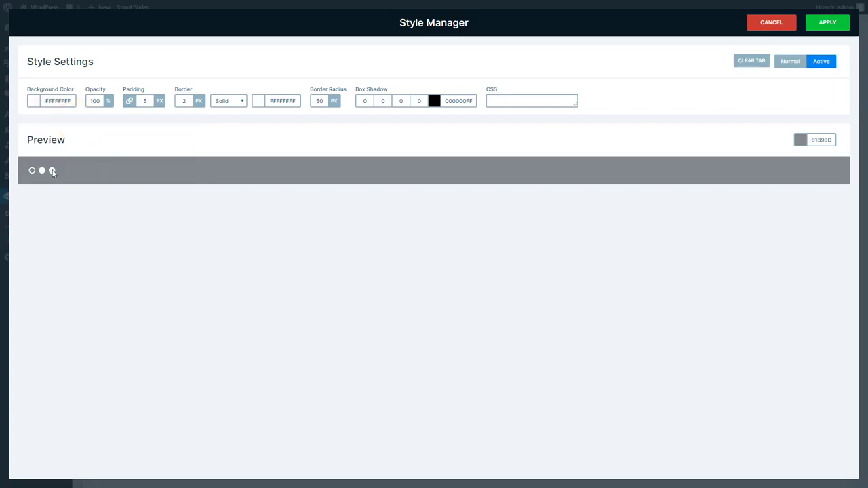
pyautogui.click(824, 28)
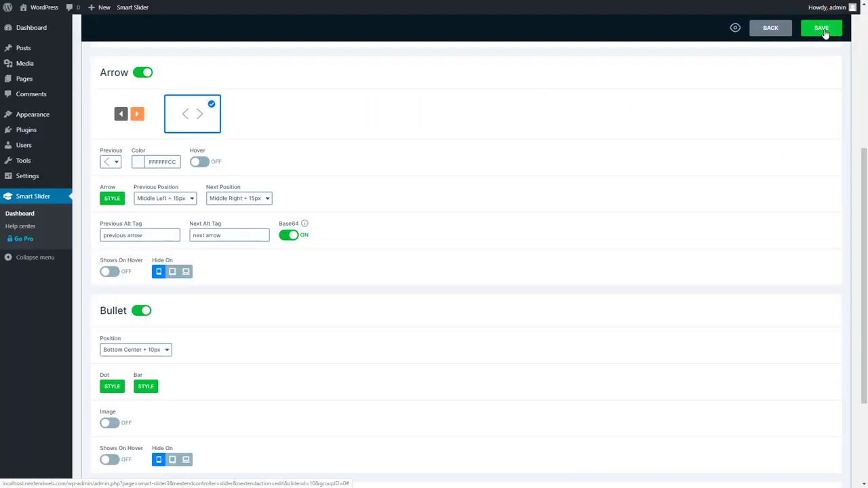
# Step: Look through the slider's animation settings and its autoplay settings
pyautogui.scroll(5, 417, 139)
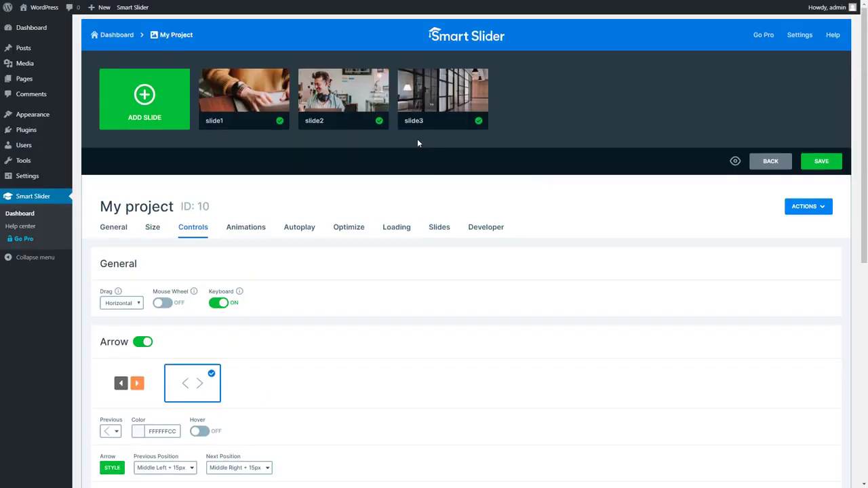
pyautogui.click(243, 234)
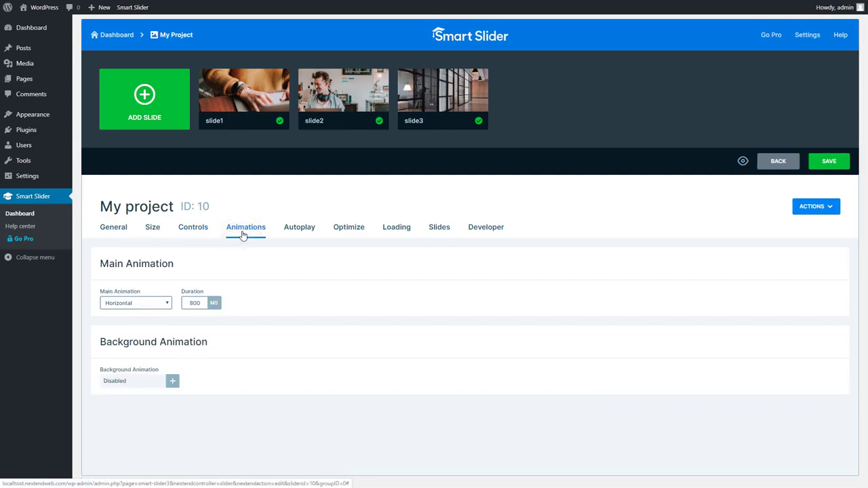
pyautogui.click(302, 236)
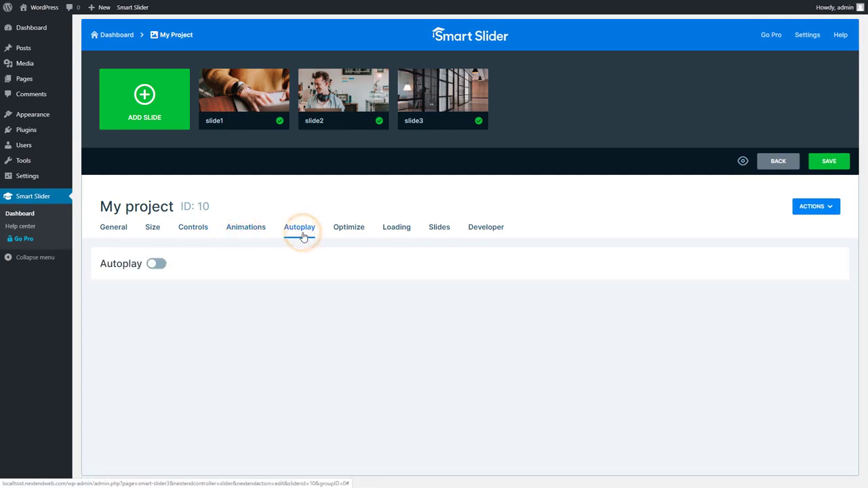
# Step: Enable autoplay for the slider and preview it by advancing through to the third slide
pyautogui.click(160, 269)
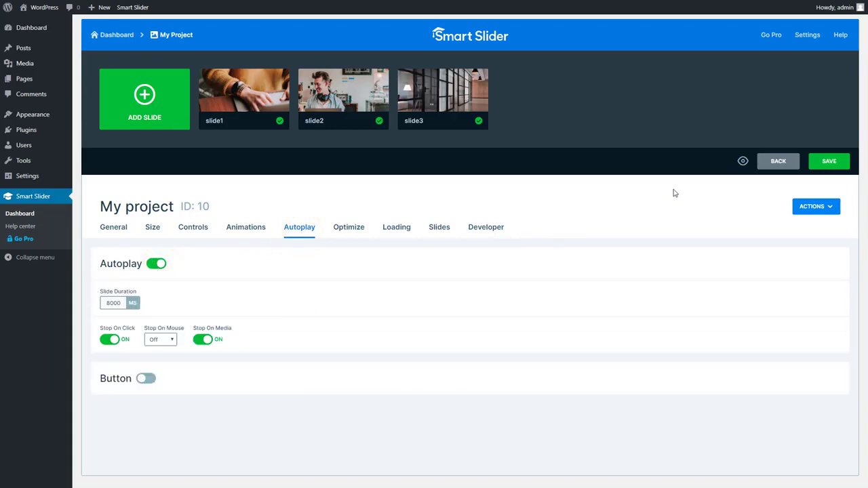
pyautogui.click(741, 163)
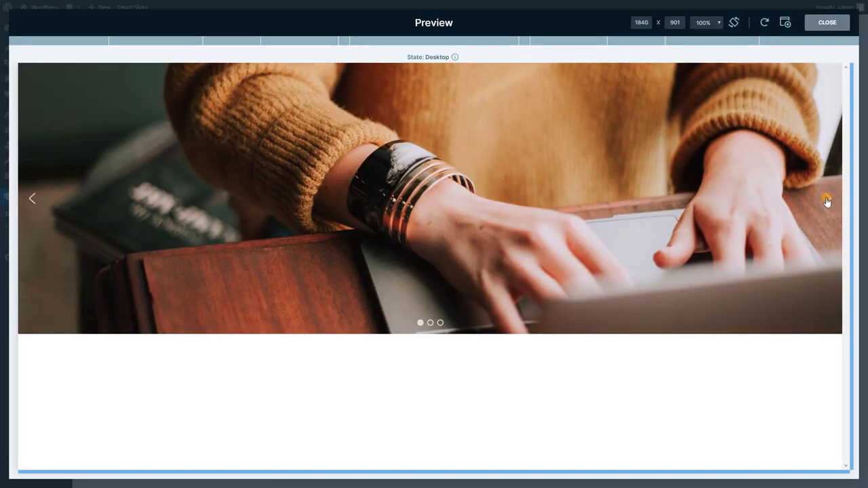
pyautogui.click(827, 200)
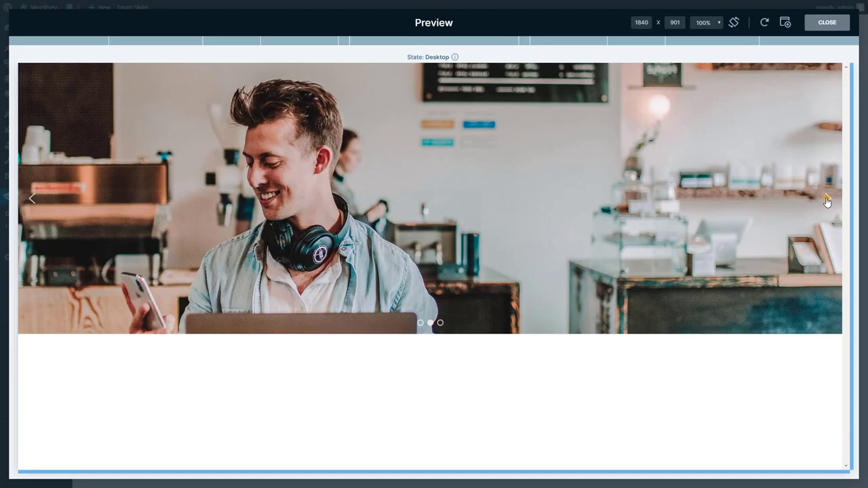
pyautogui.click(827, 200)
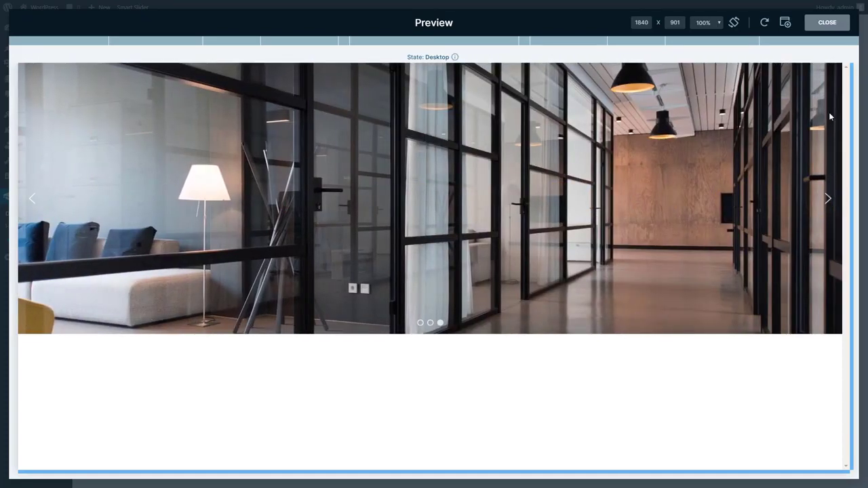
pyautogui.click(827, 24)
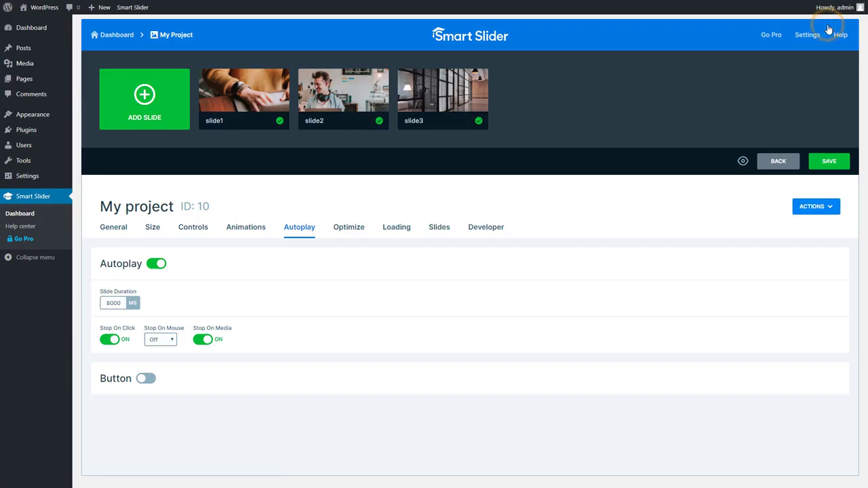
# Step: Save the slider settings and open slide1 for editing
pyautogui.click(830, 163)
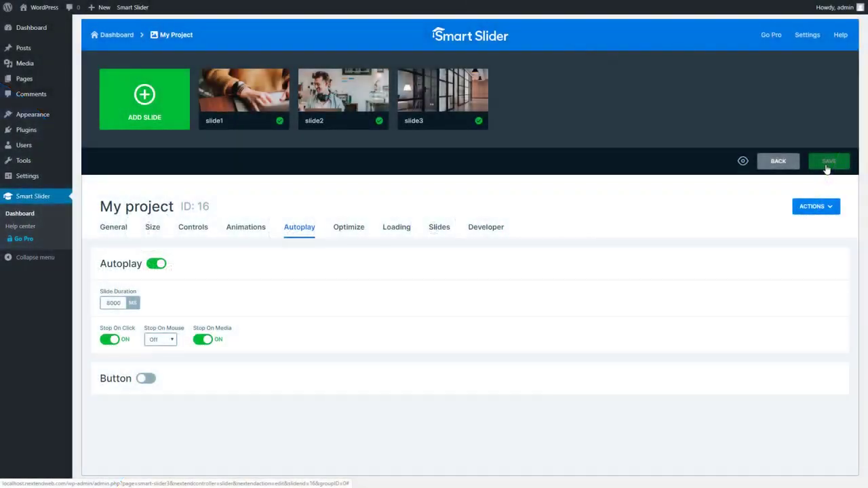
pyautogui.moveTo(245, 95)
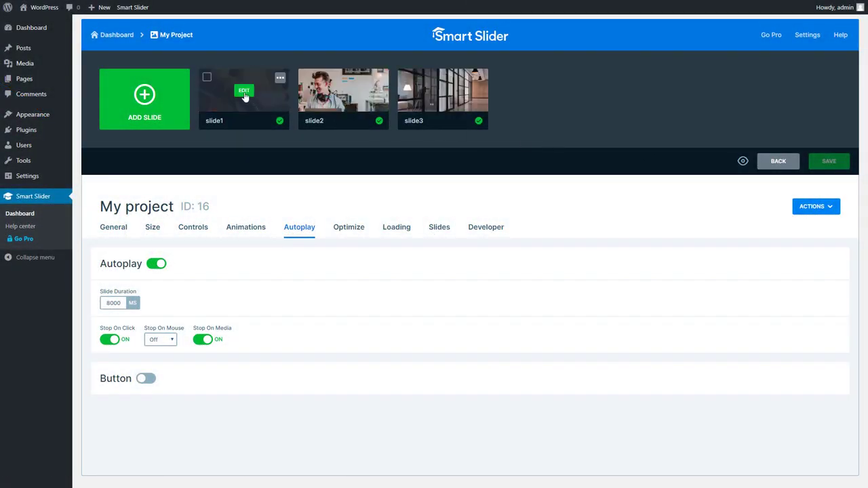
pyautogui.click(244, 94)
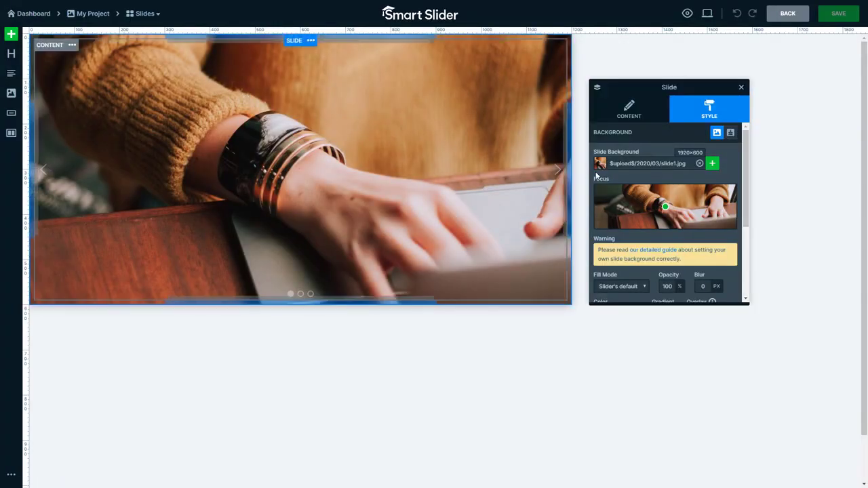
# Step: Darken slide1's background by setting its color to black 000000FF and its image opacity to 40%
pyautogui.scroll(-2, 749, 196)
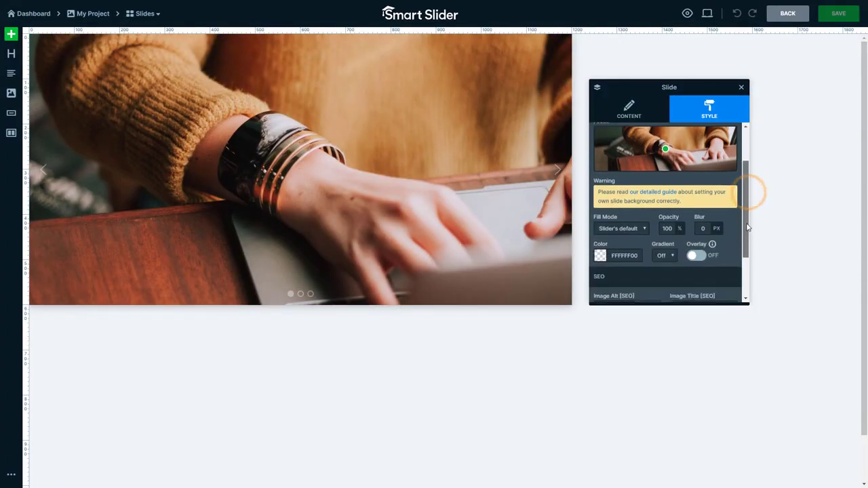
pyautogui.click(601, 258)
pyautogui.click(605, 276)
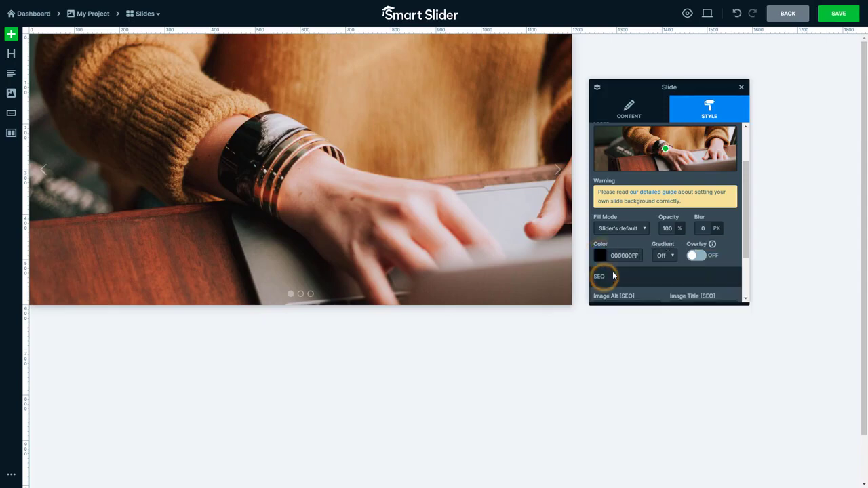
pyautogui.moveTo(675, 228)
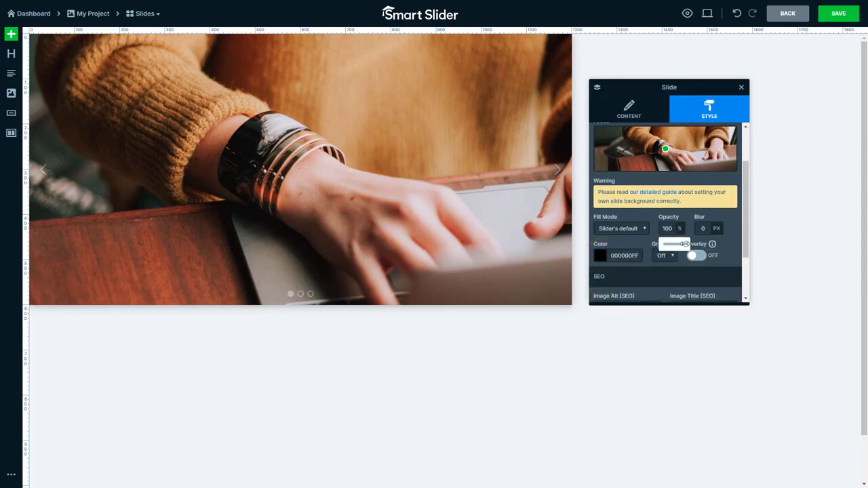
pyautogui.moveTo(685, 244); pyautogui.dragTo(673, 244)
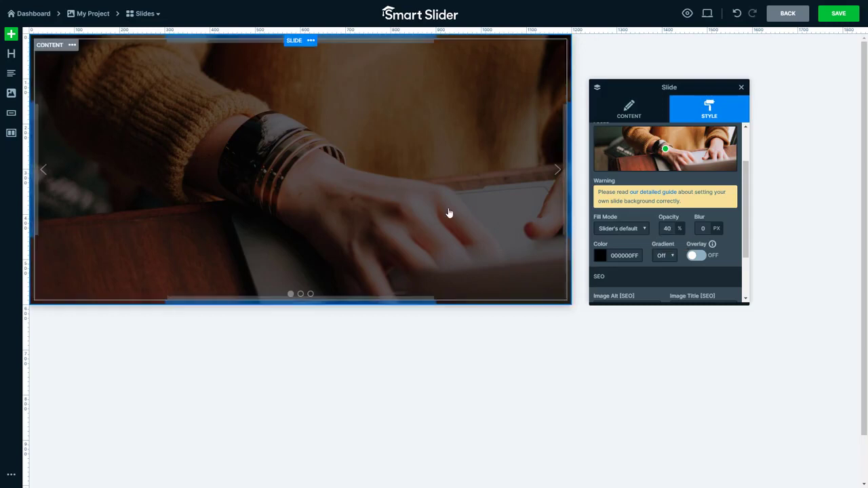
# Step: Add a heading layer reading "Any Device, Anywhere" to the slide and place a text layer beneath it
pyautogui.click(11, 36)
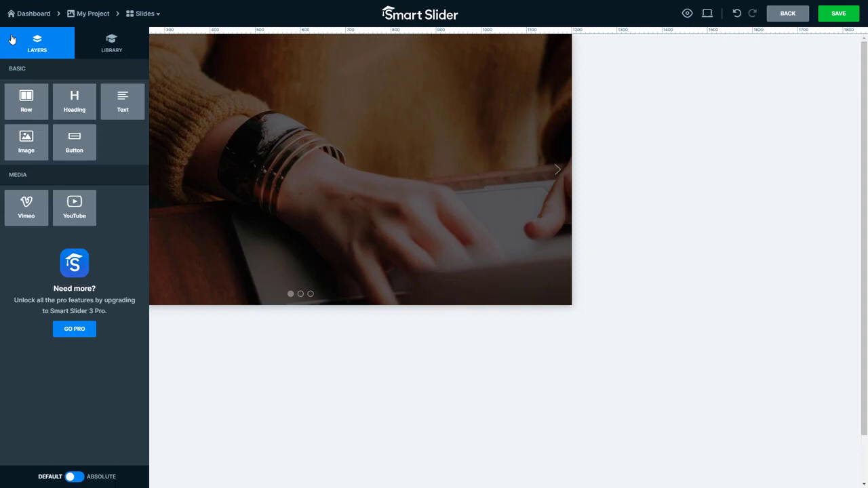
pyautogui.moveTo(73, 101); pyautogui.dragTo(268, 169)
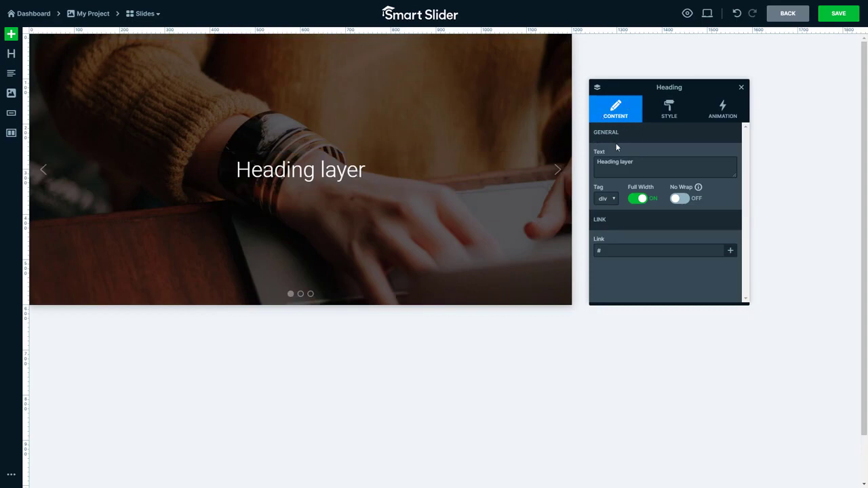
pyautogui.click(641, 163)
pyautogui.hotkey('ctrl', 'a')
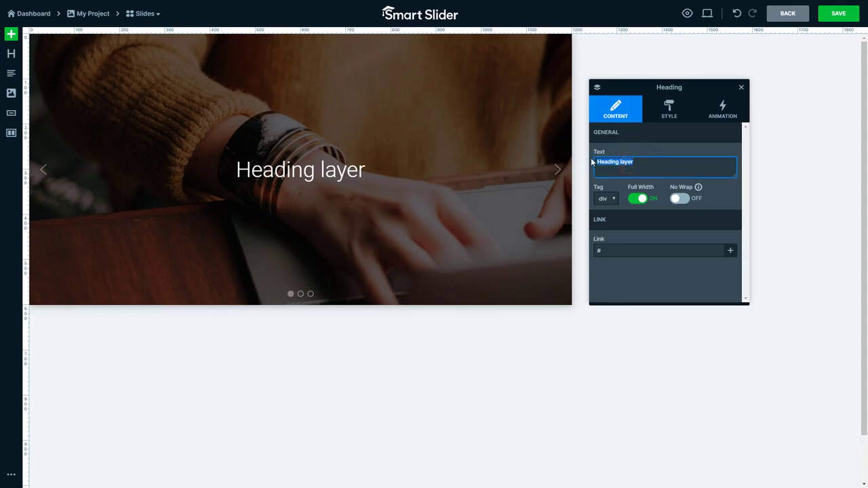
pyautogui.write('Any Device, Anywhere')
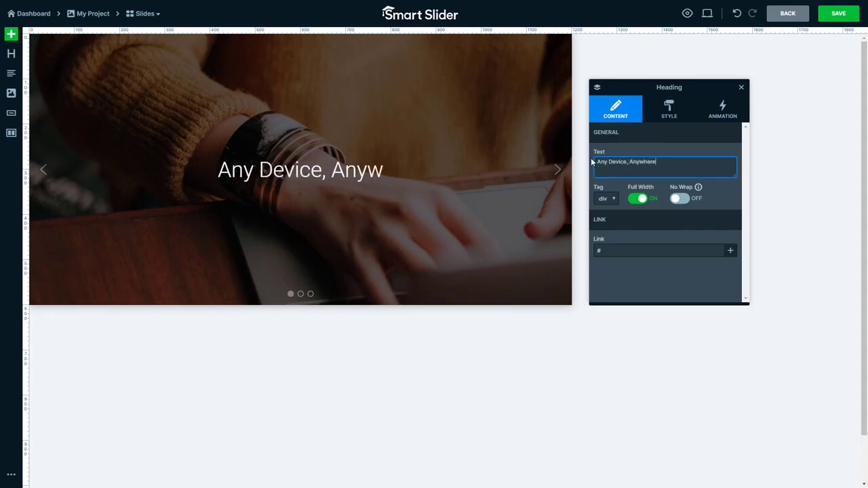
pyautogui.click(592, 161)
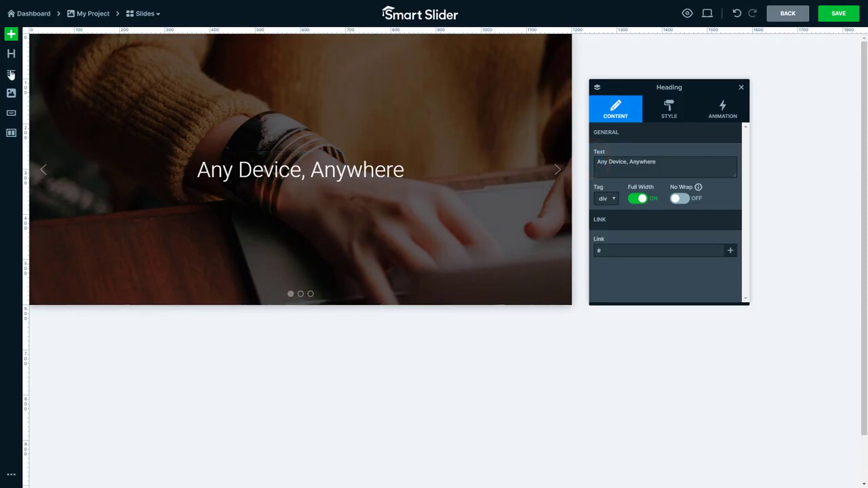
pyautogui.moveTo(11, 72); pyautogui.dragTo(283, 201)
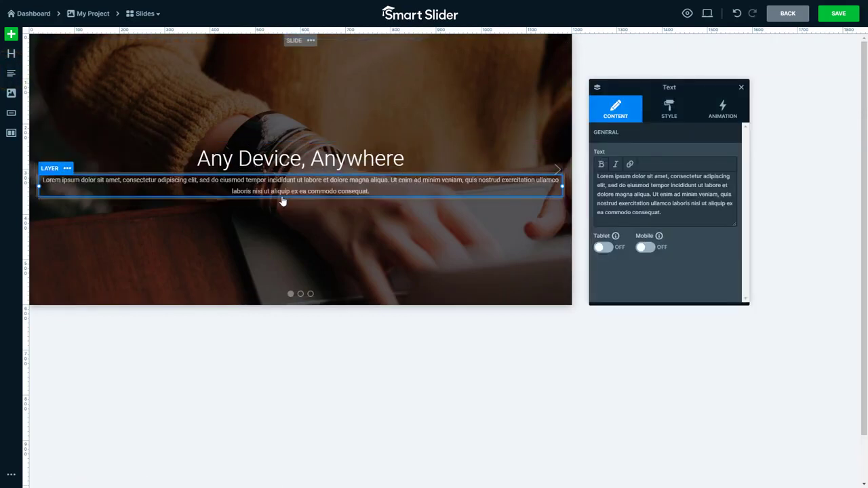
# Step: Increase the slide's padding on both sides and at the bottom to clear the arrows and bullets
pyautogui.click(568, 223)
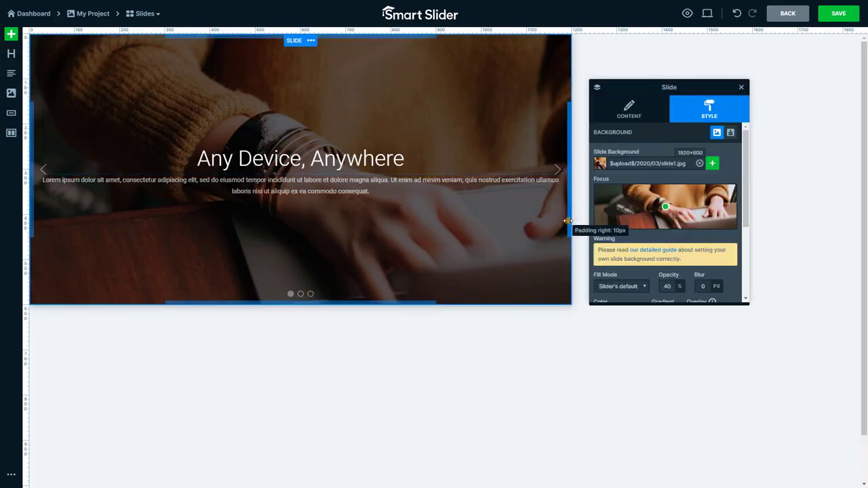
pyautogui.moveTo(567, 220); pyautogui.dragTo(548, 216)
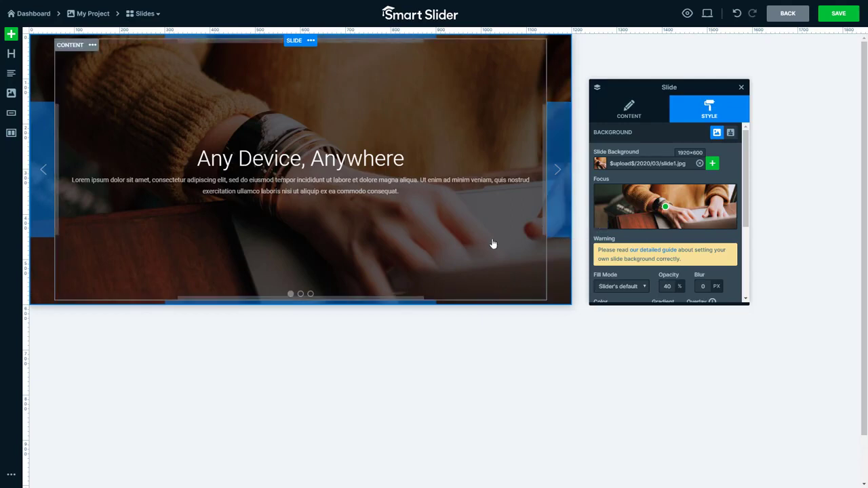
pyautogui.moveTo(391, 303); pyautogui.dragTo(390, 324)
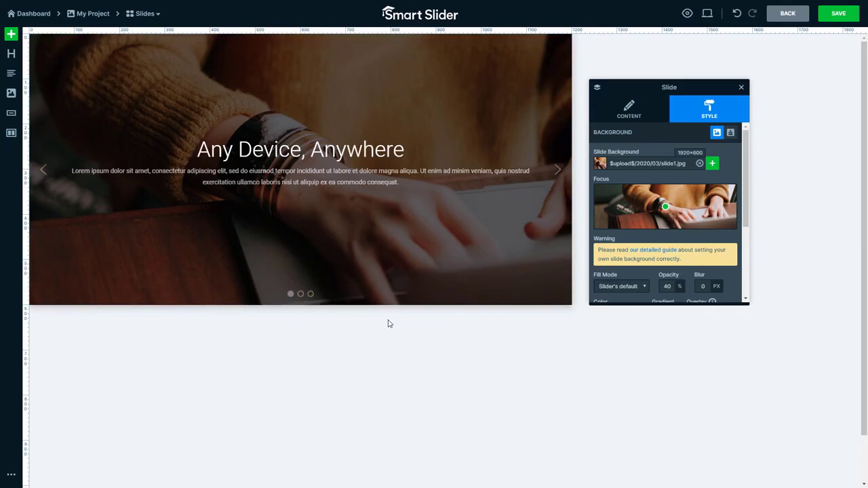
# Step: Set the font size of the Lorem ipsum text layer to 18 px
pyautogui.click(390, 188)
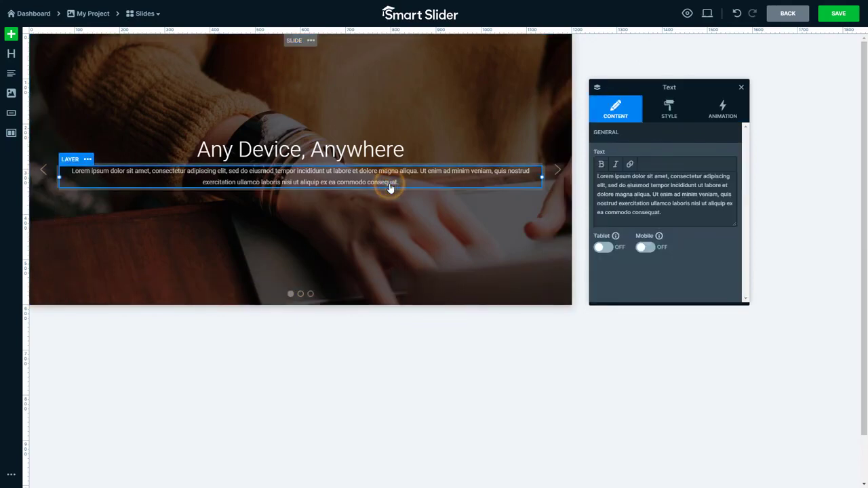
pyautogui.click(670, 122)
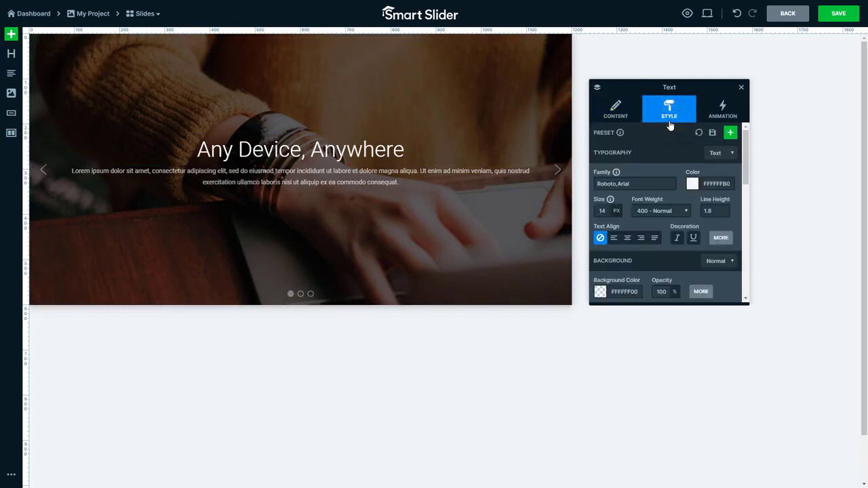
pyautogui.click(603, 210)
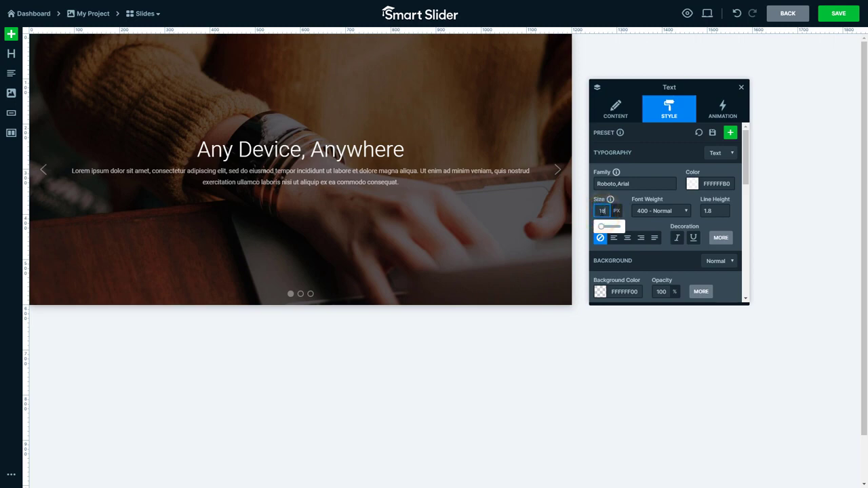
pyautogui.write('18')
pyautogui.press('Return')
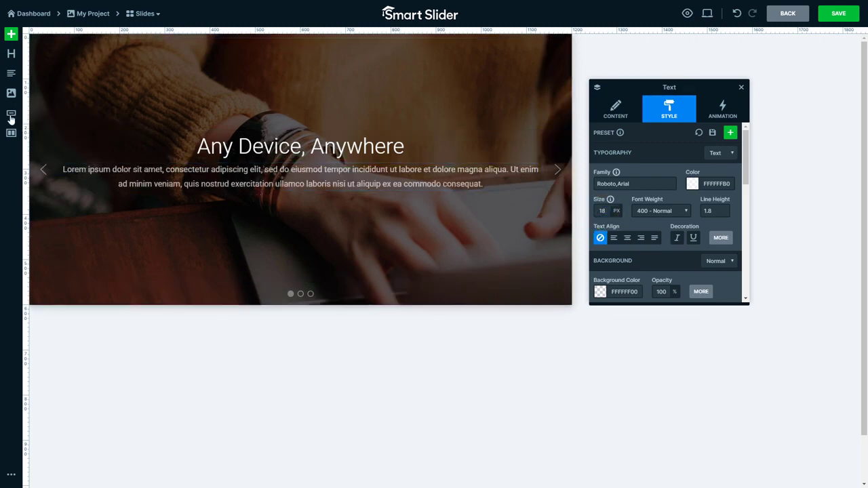
pyautogui.moveTo(11, 112); pyautogui.dragTo(281, 204)
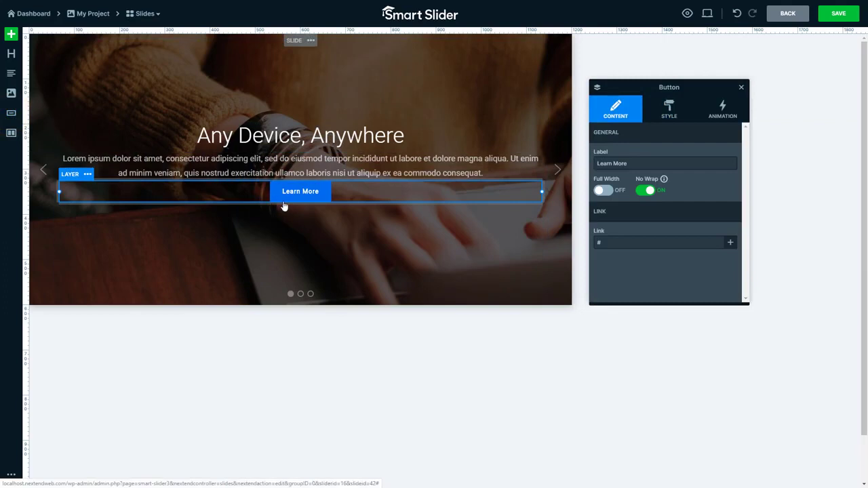
pyautogui.click(612, 242)
pyautogui.write('https://smartslider3.com')
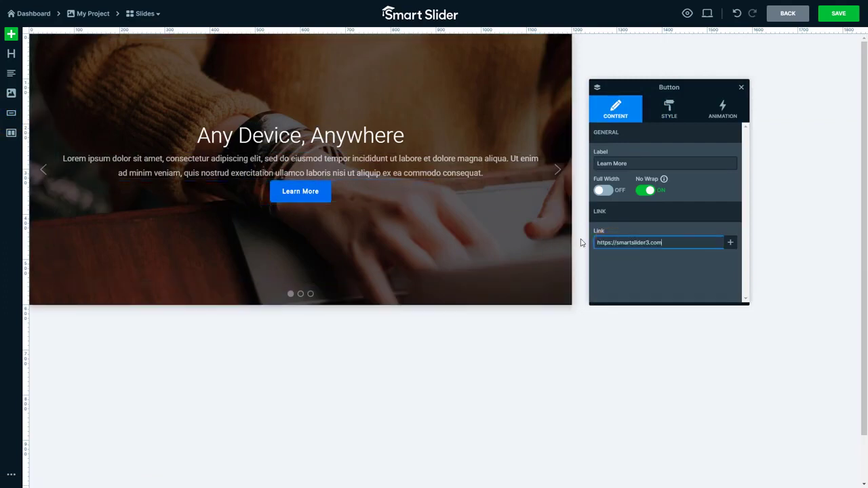
pyautogui.click(377, 179)
pyautogui.moveTo(375, 181); pyautogui.dragTo(377, 195)
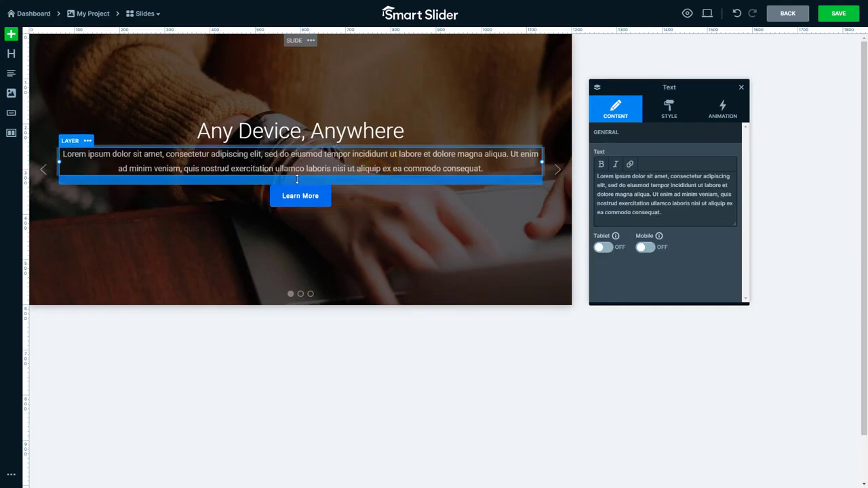
# Step: Add a second button and arrange both buttons side by side in a two-column row with a 400 px maximum width
pyautogui.moveTo(11, 113); pyautogui.dragTo(296, 218)
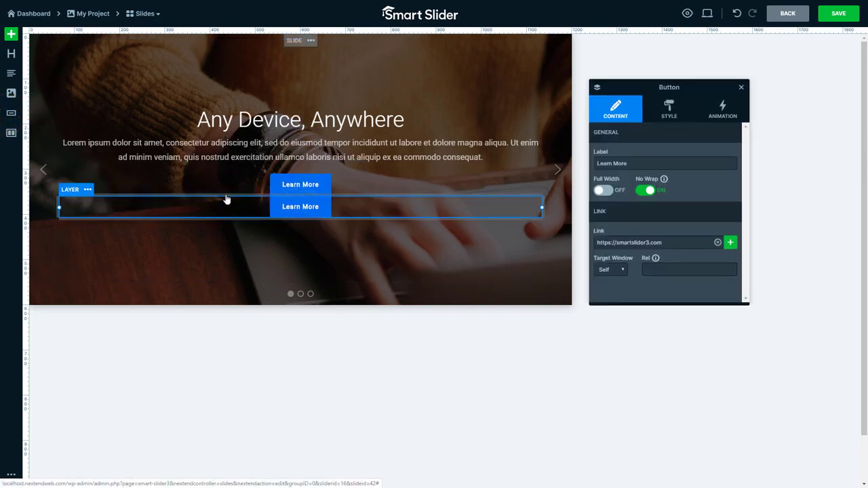
pyautogui.moveTo(11, 132); pyautogui.dragTo(281, 223)
pyautogui.moveTo(300, 179); pyautogui.dragTo(265, 218)
pyautogui.moveTo(302, 187); pyautogui.dragTo(371, 213)
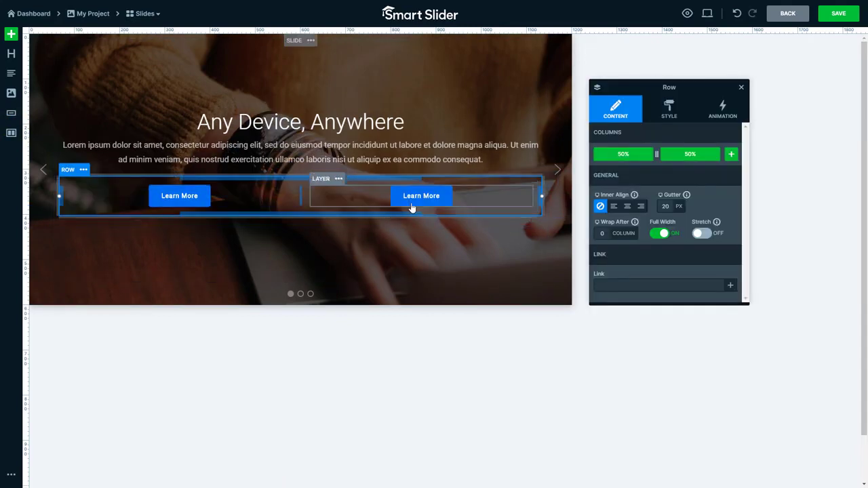
pyautogui.moveTo(537, 196); pyautogui.dragTo(389, 196)
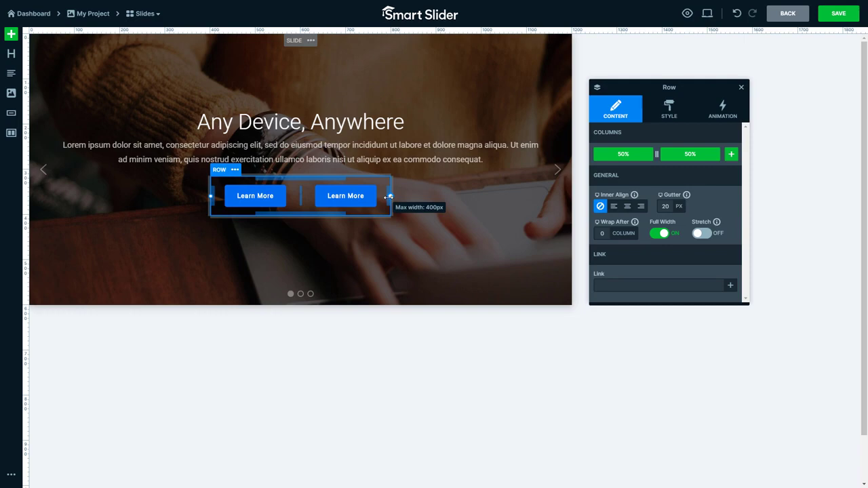
# Step: Try bottom vertical alignment for the slide's content and return it to the middle
pyautogui.click(457, 250)
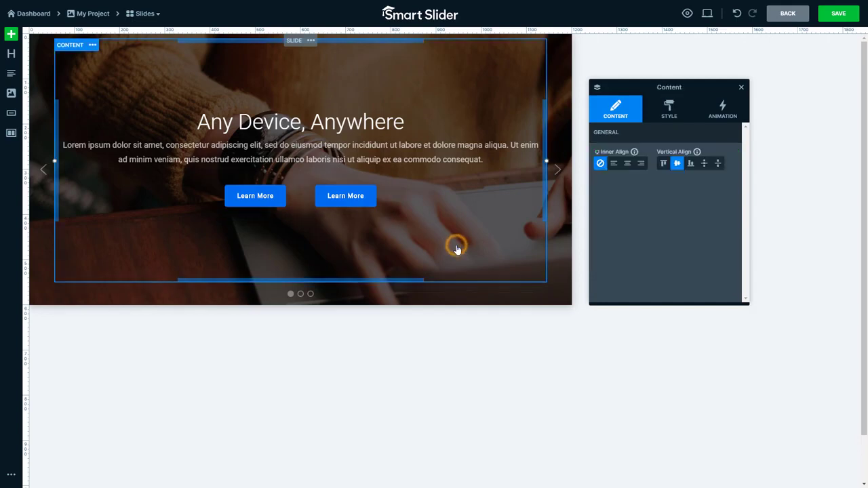
pyautogui.click(691, 166)
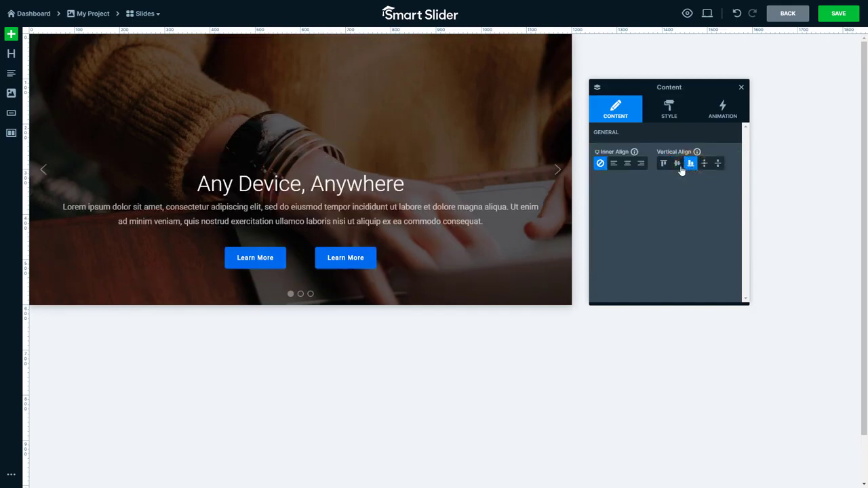
pyautogui.click(678, 166)
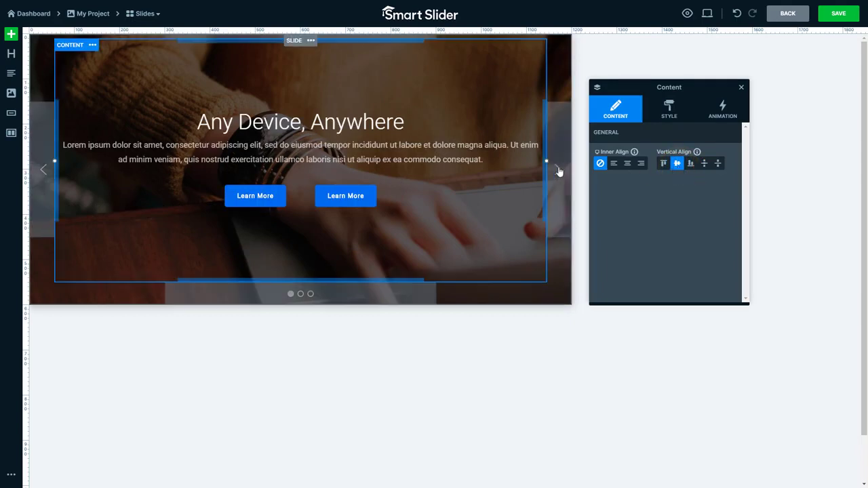
# Step: Narrow the content layer's maximum width to about half the slide's width
pyautogui.moveTo(547, 161); pyautogui.dragTo(433, 162)
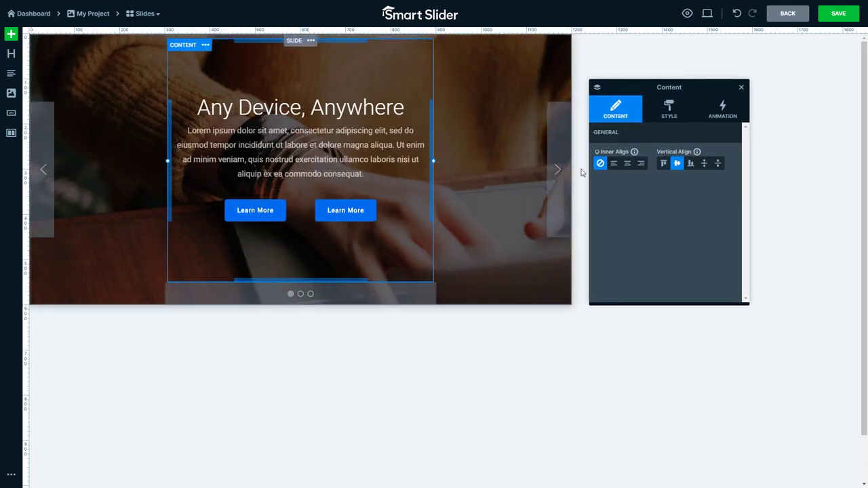
# Step: Set the content layer's inner alignment to left and align the layer itself to the left of the slide
pyautogui.click(615, 164)
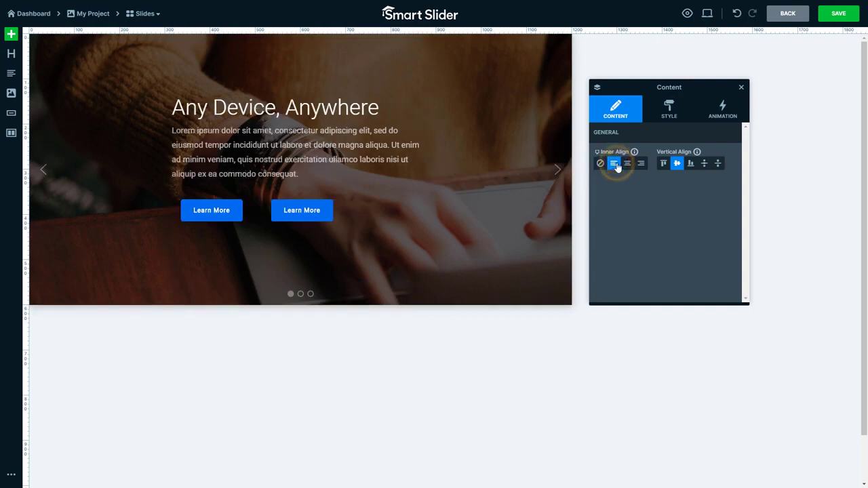
pyautogui.click(665, 121)
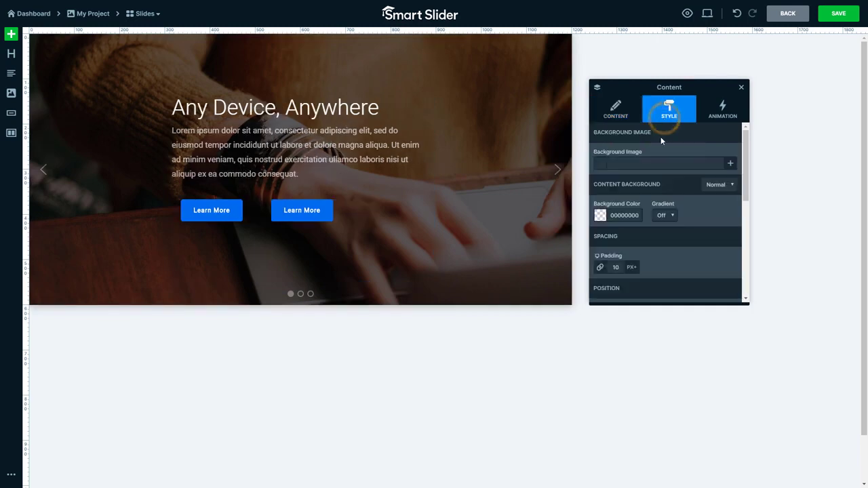
pyautogui.scroll(-3, 655, 154)
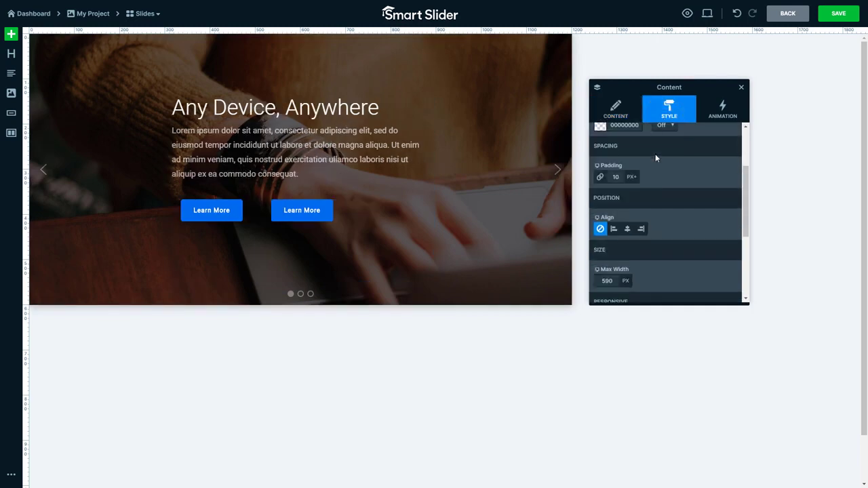
pyautogui.click(614, 231)
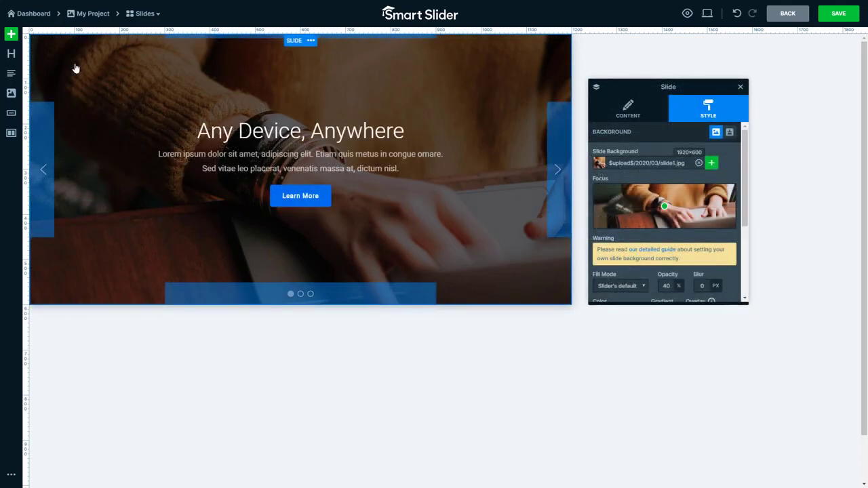
# Step: Add an image layer in absolute positioning mode and center it over the slide's heading, text and button
pyautogui.click(11, 35)
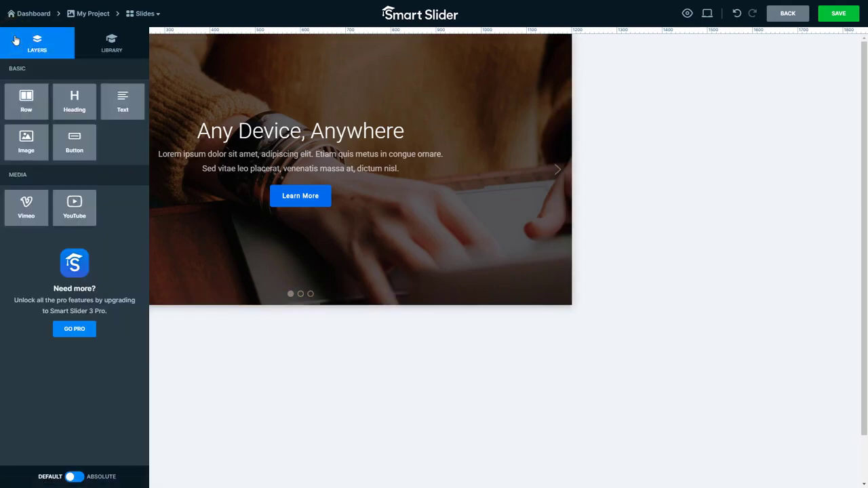
pyautogui.click(72, 477)
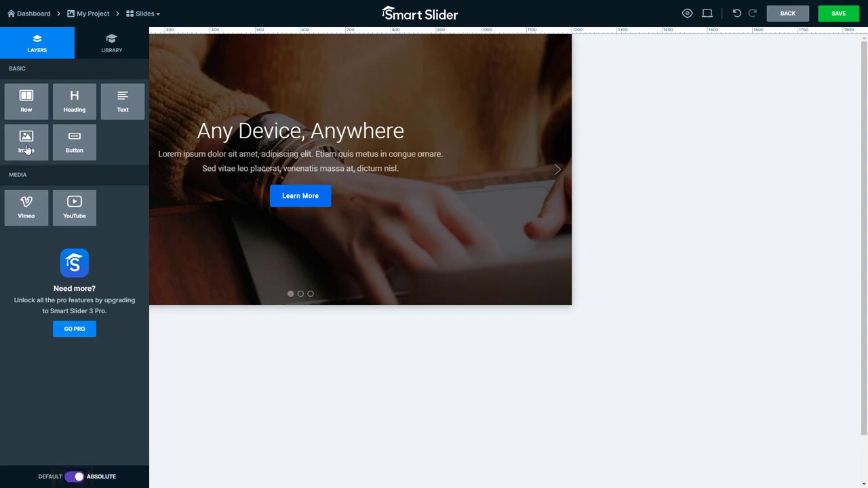
pyautogui.moveTo(26, 146); pyautogui.dragTo(297, 155)
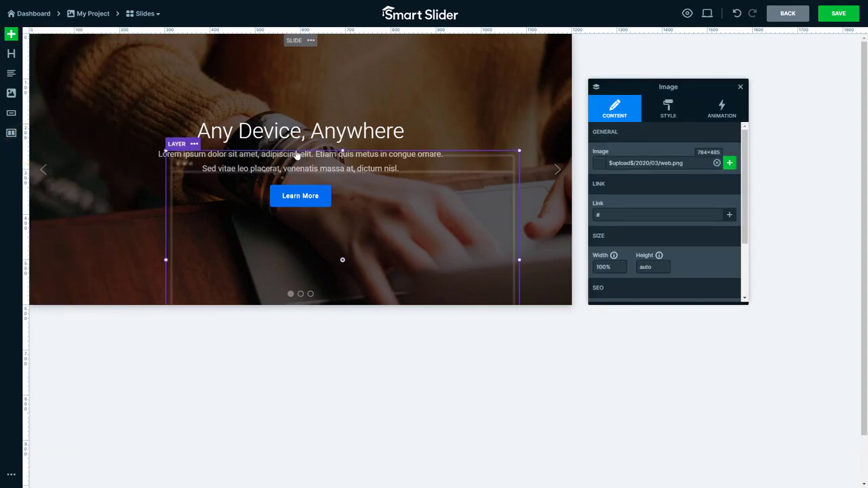
pyautogui.moveTo(350, 266); pyautogui.dragTo(257, 175)
pyautogui.moveTo(165, 213); pyautogui.dragTo(219, 204)
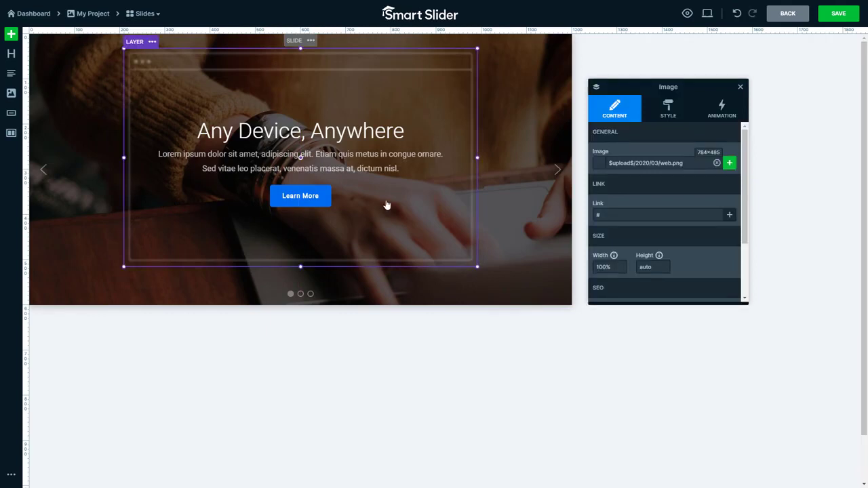
# Step: Check the absolute image layer's style and position settings and delete the layer
pyautogui.click(663, 120)
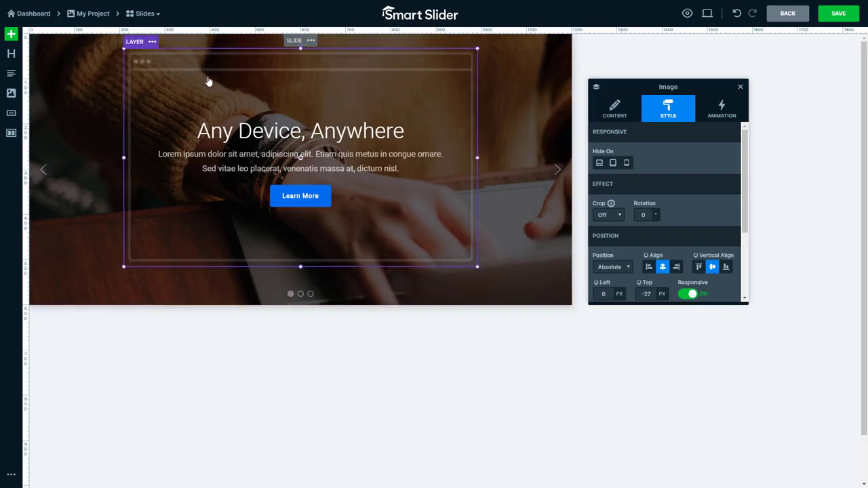
pyautogui.click(154, 43)
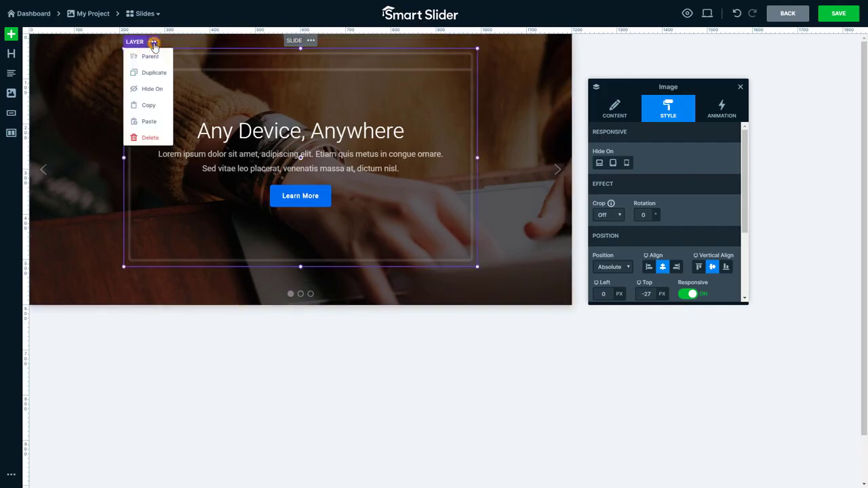
pyautogui.click(160, 141)
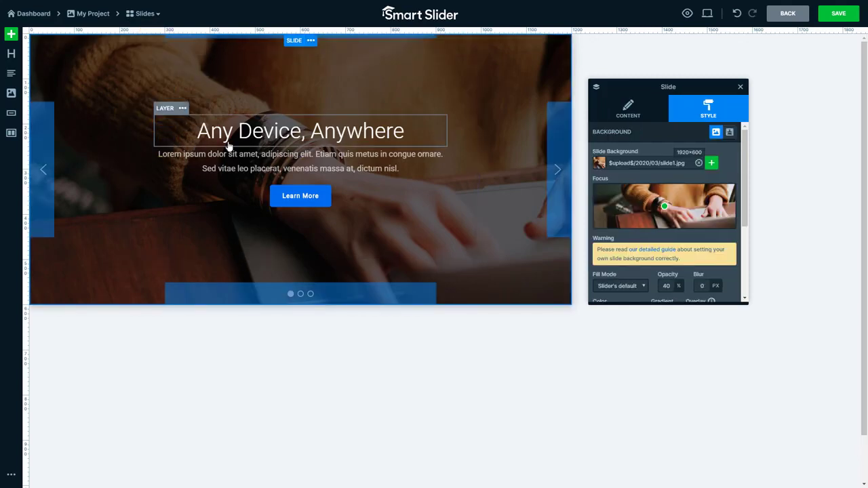
# Step: View the slide in the tablet layout and switch to the mobile layout
pyautogui.click(709, 15)
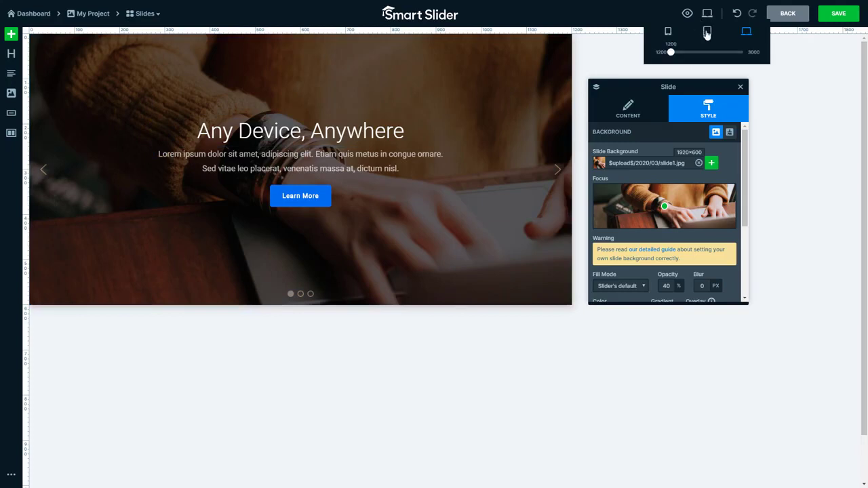
pyautogui.click(707, 33)
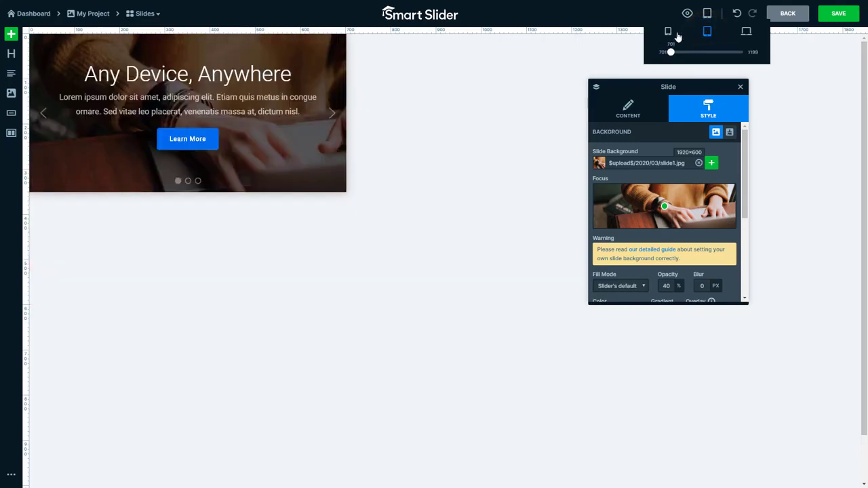
pyautogui.click(668, 34)
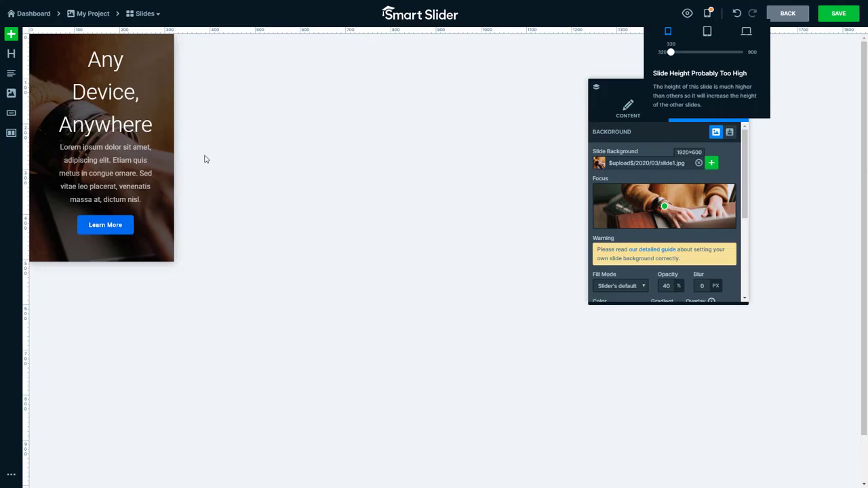
# Step: Try hiding the paragraph text layer on mobile and show it again
pyautogui.click(87, 140)
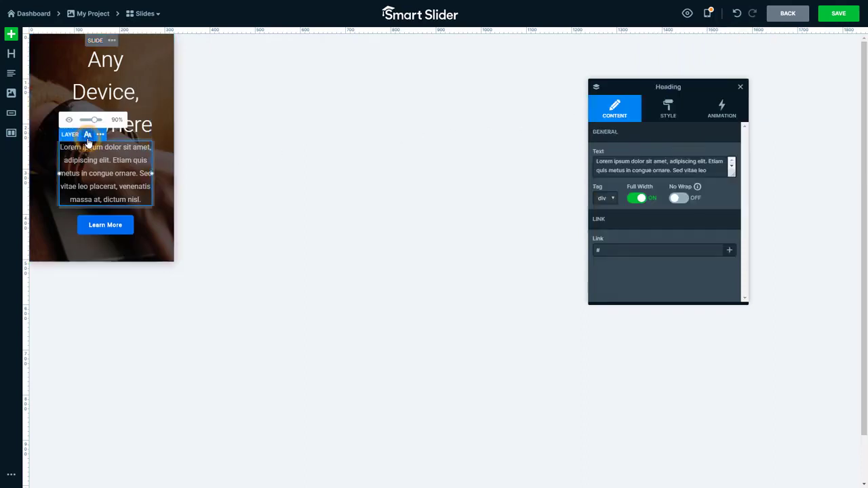
pyautogui.click(69, 121)
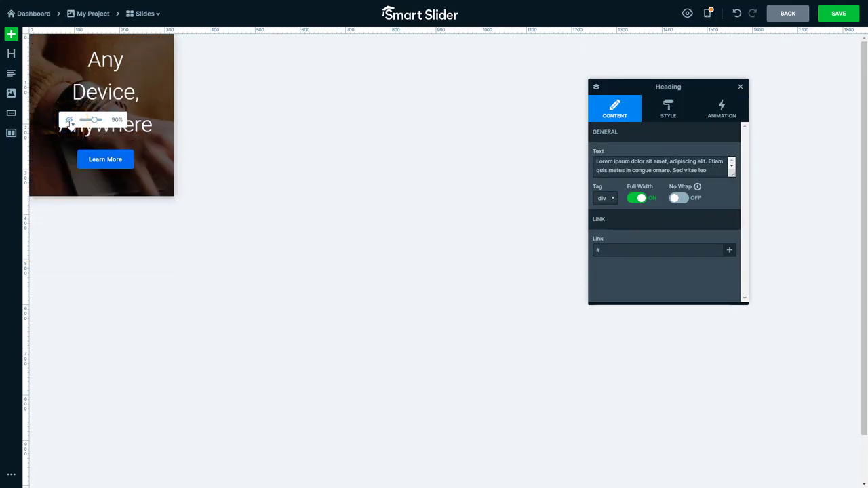
pyautogui.click(69, 121)
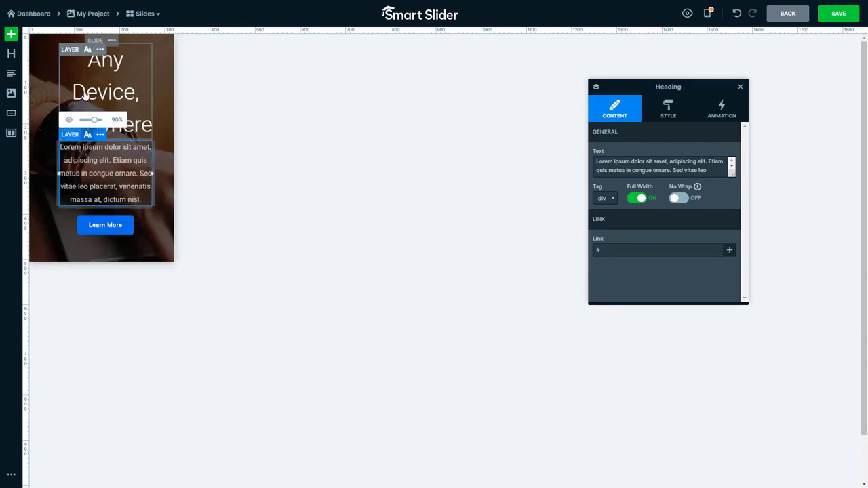
# Step: Reduce the "Any Device, Anywhere" heading's text scale on mobile and narrow the slide's right padding
pyautogui.click(88, 50)
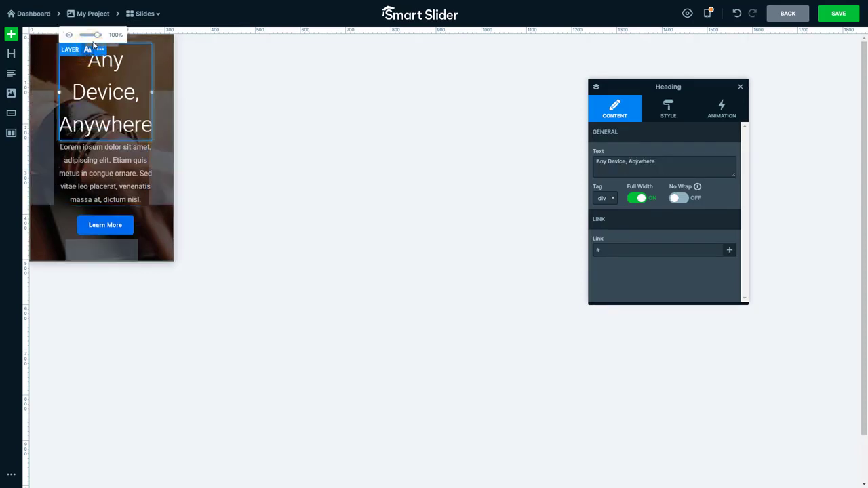
pyautogui.moveTo(97, 34); pyautogui.dragTo(87, 34)
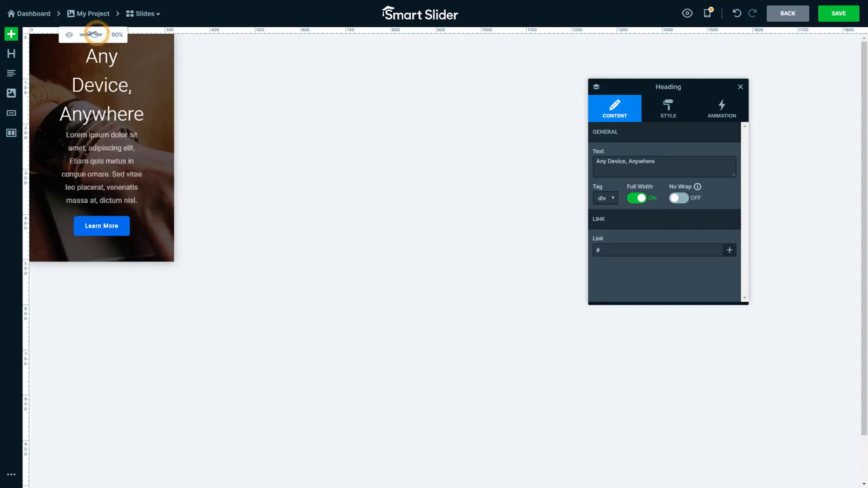
pyautogui.click(154, 111)
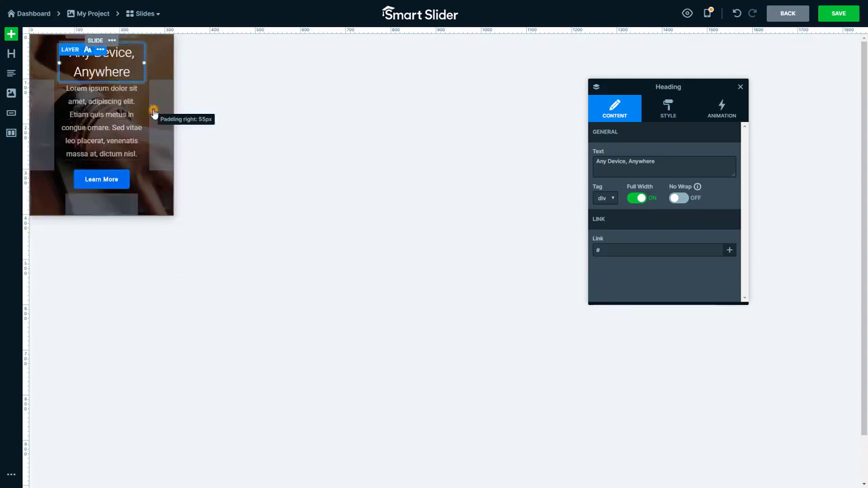
pyautogui.moveTo(151, 110); pyautogui.dragTo(171, 110)
pyautogui.moveTo(118, 174); pyautogui.dragTo(116, 166)
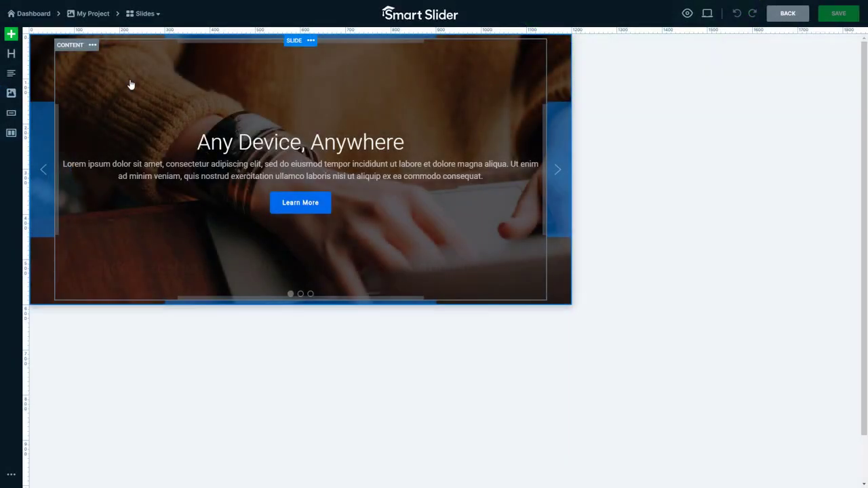
# Step: Browse the slide library's Product, Team and Testimonial categories and insert the "Amazing Software" testimonial slide
pyautogui.click(12, 35)
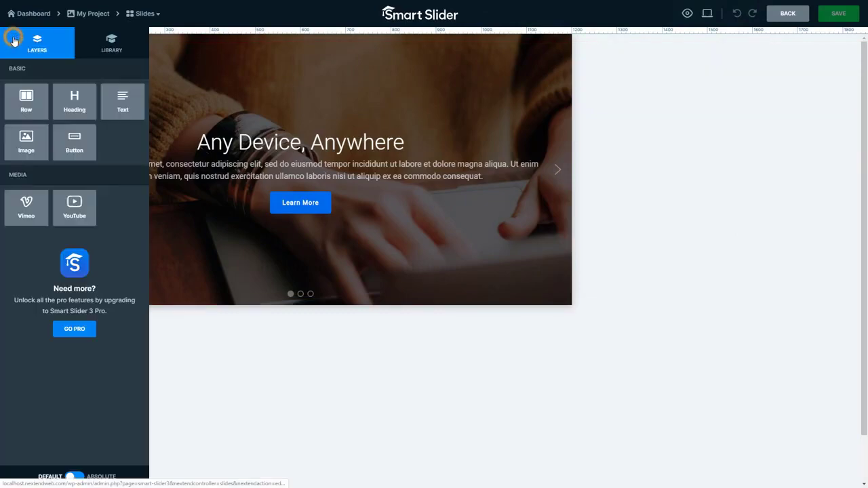
pyautogui.click(84, 50)
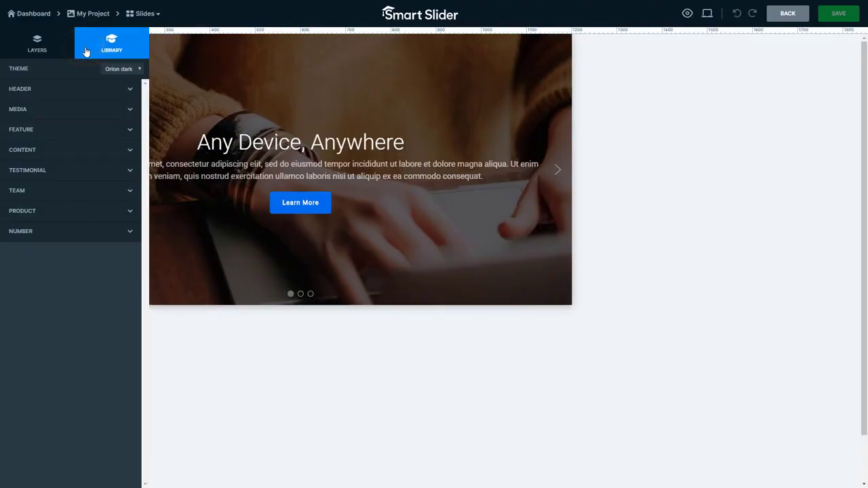
pyautogui.click(76, 214)
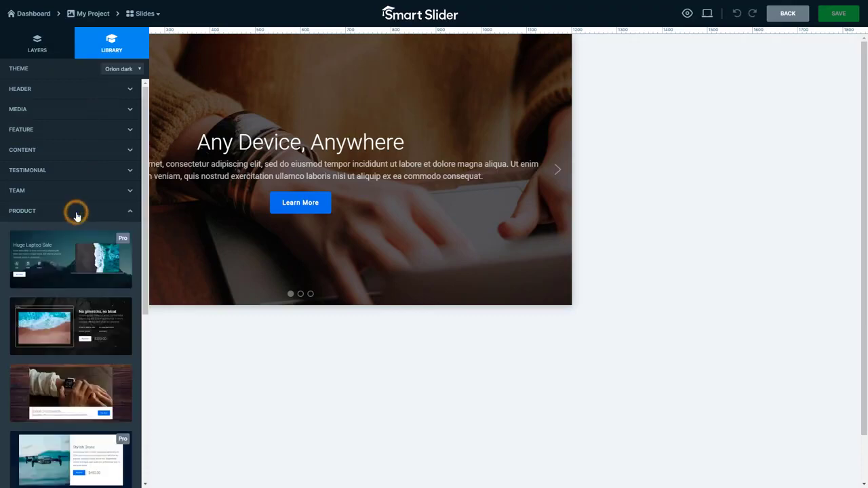
pyautogui.click(79, 192)
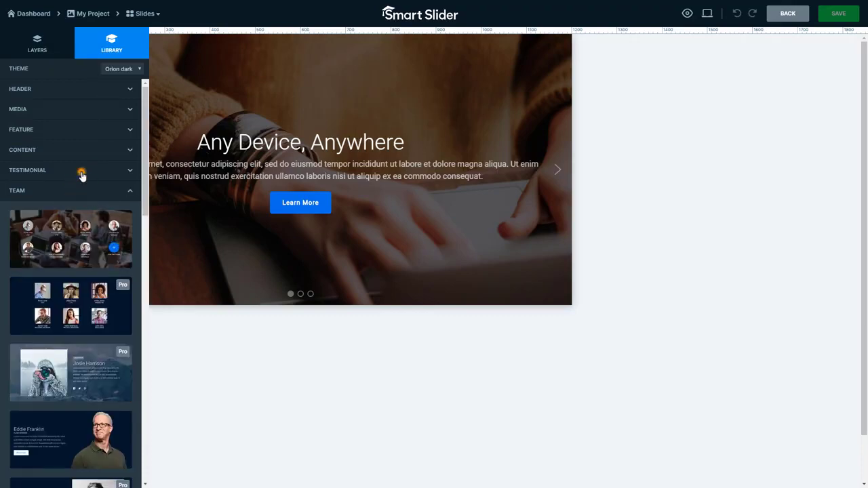
pyautogui.click(81, 170)
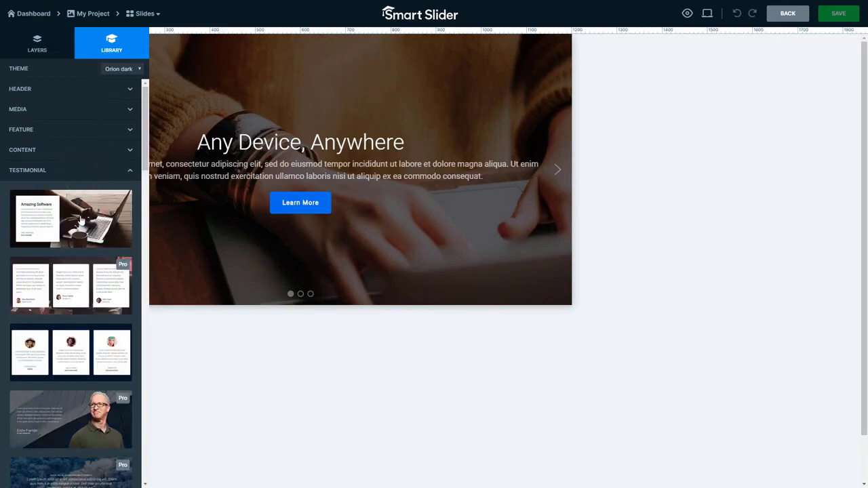
pyautogui.click(80, 219)
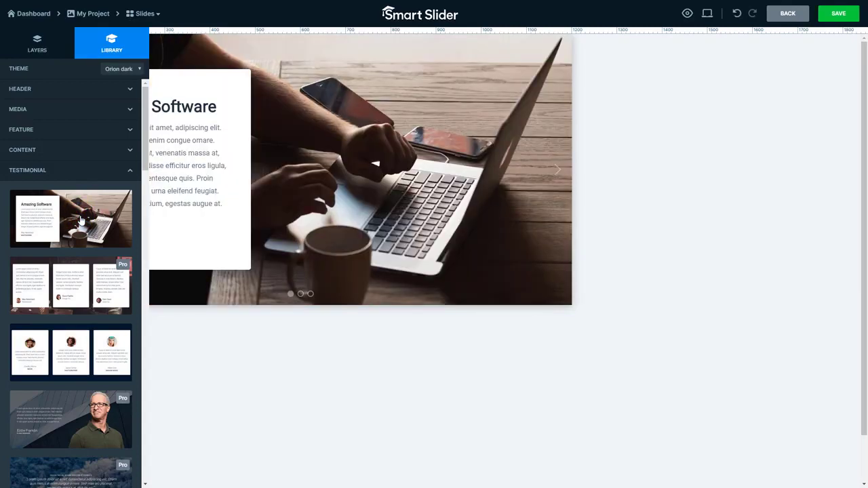
pyautogui.click(173, 326)
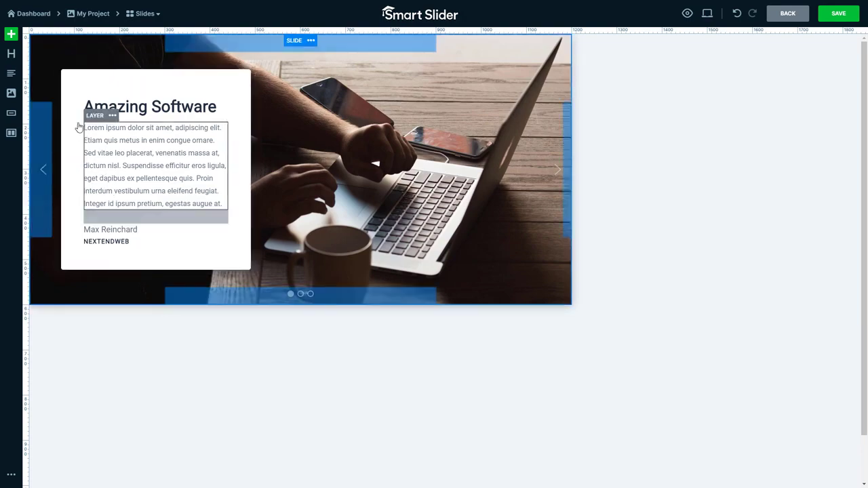
# Step: Return to the Smart Slider dashboard and create a new project by importing the free Feature Slider template
pyautogui.click(35, 13)
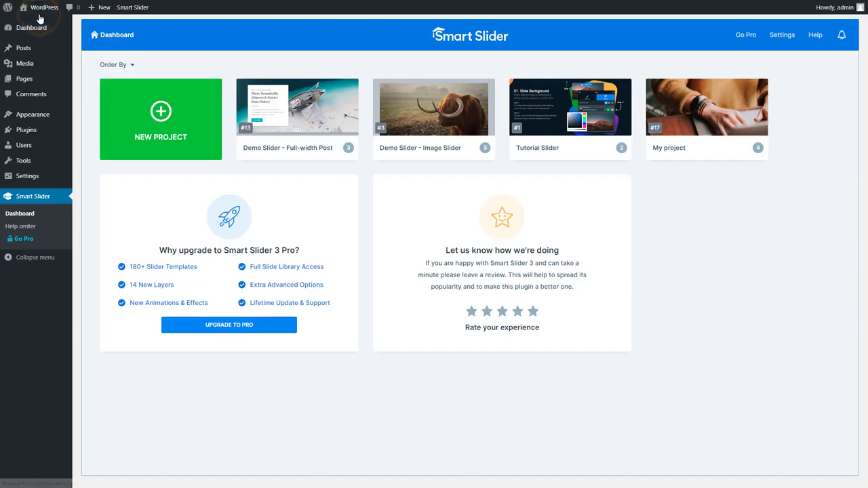
pyautogui.click(149, 110)
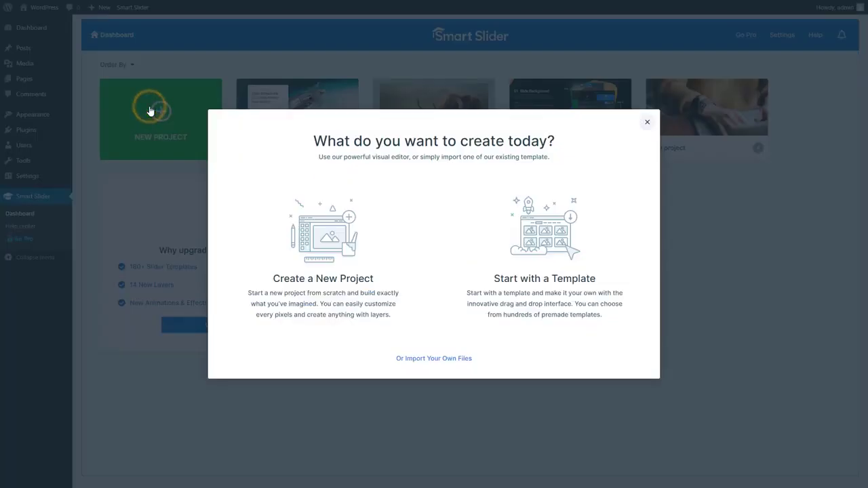
pyautogui.click(520, 267)
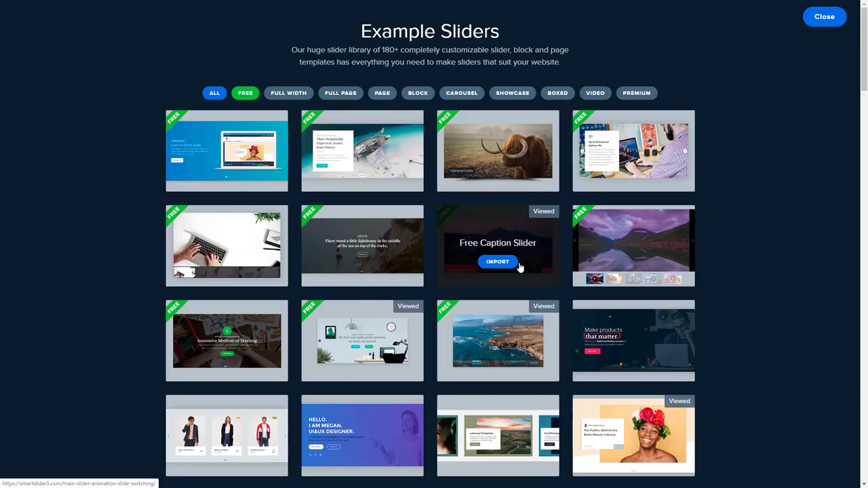
pyautogui.click(643, 170)
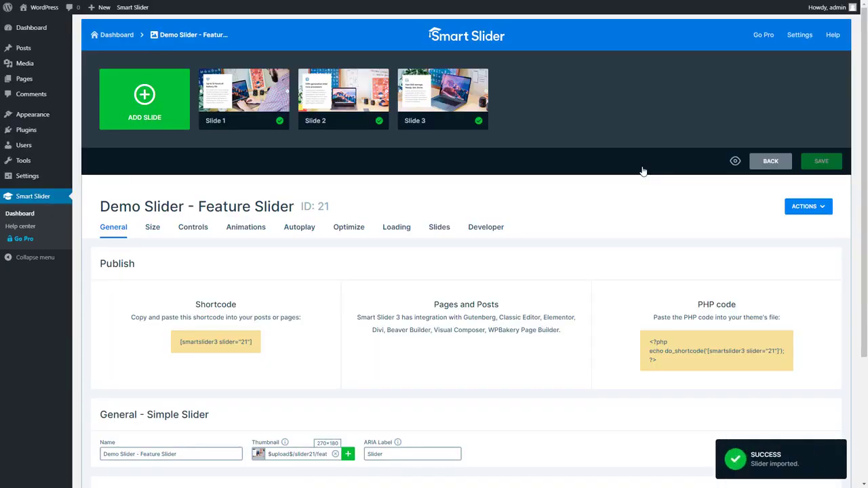
# Step: Preview the imported Feature Slider and cycle through its three slides
pyautogui.click(735, 163)
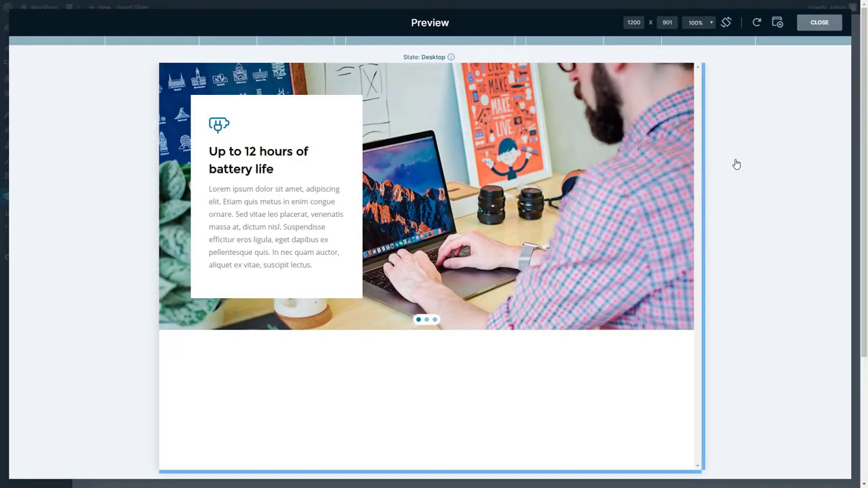
pyautogui.click(681, 202)
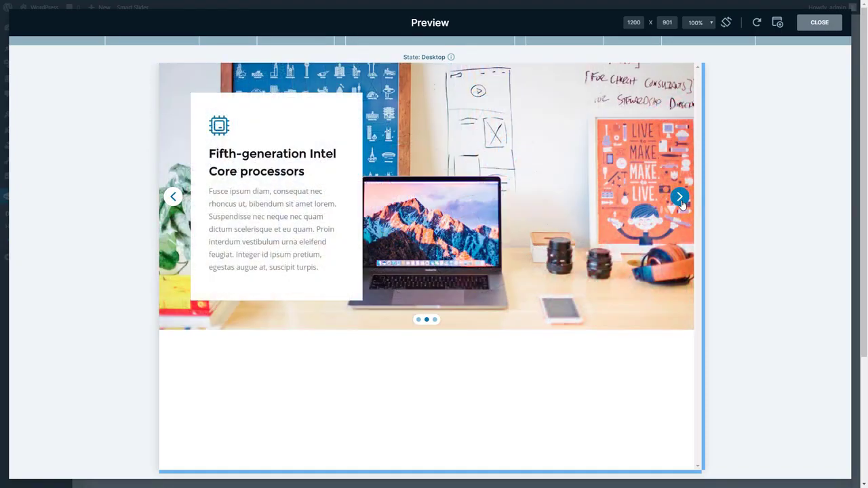
pyautogui.click(680, 201)
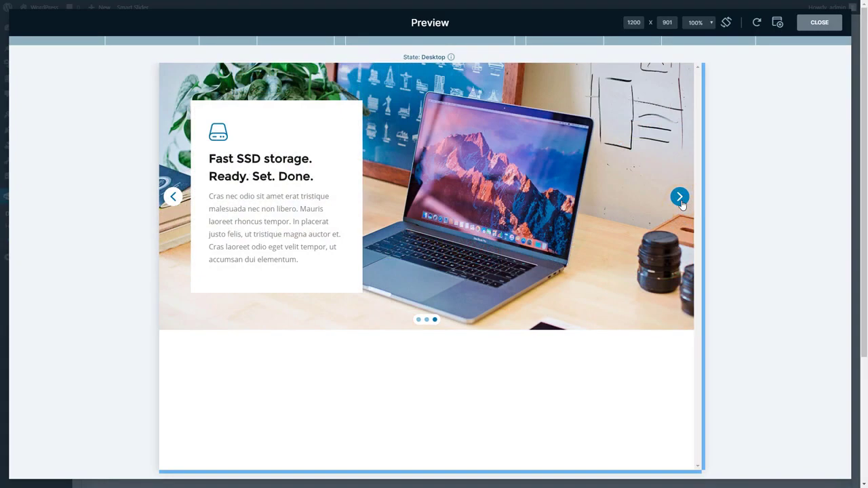
pyautogui.click(681, 201)
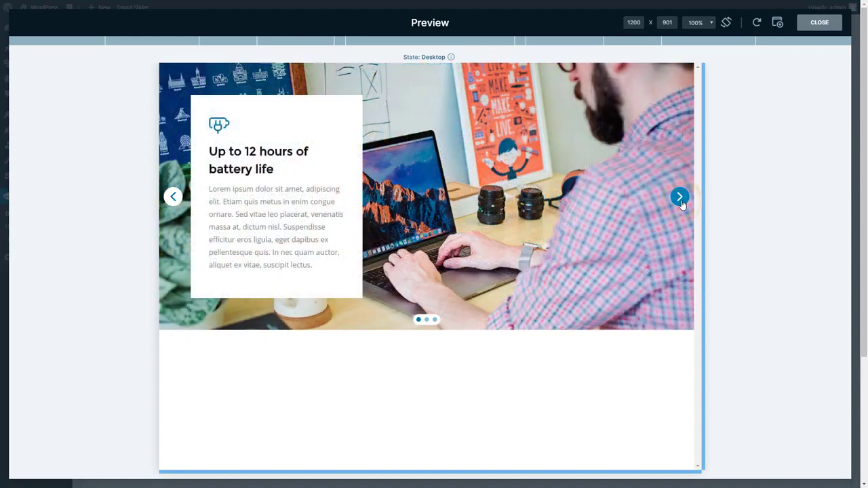
pyautogui.click(681, 201)
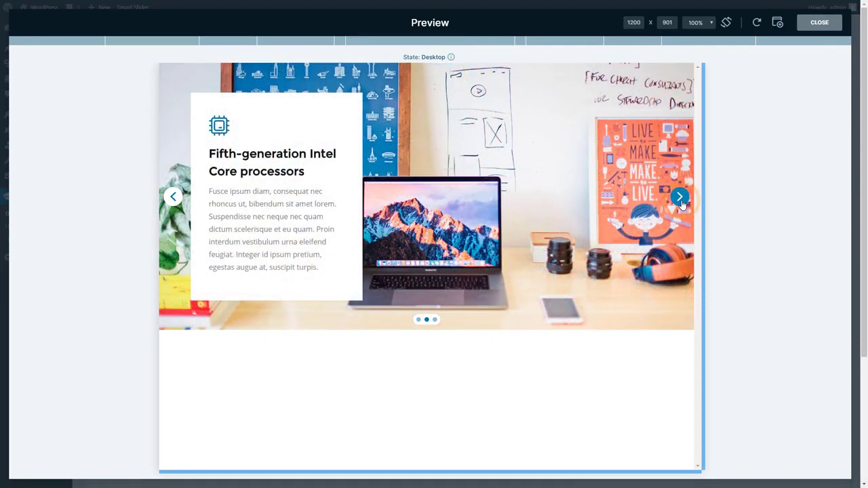
pyautogui.click(681, 201)
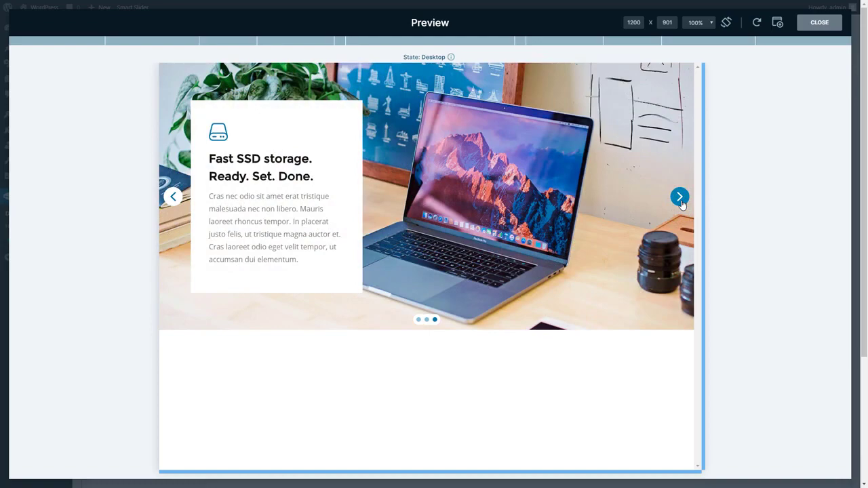
pyautogui.click(681, 202)
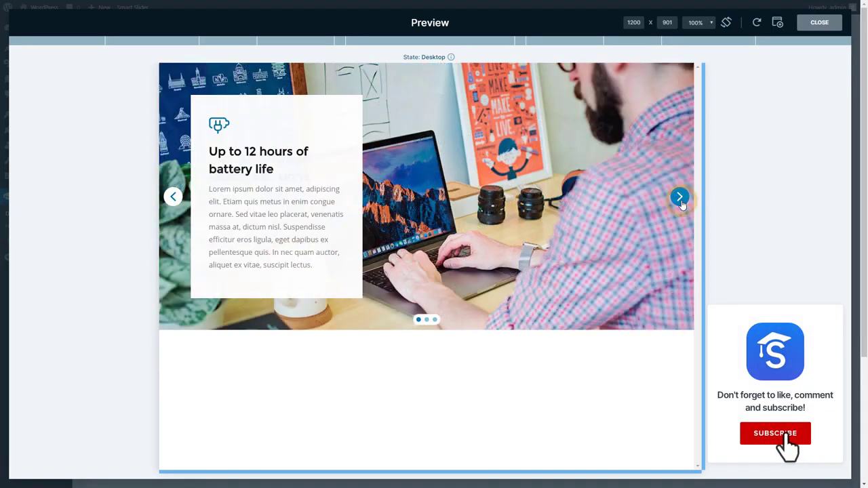